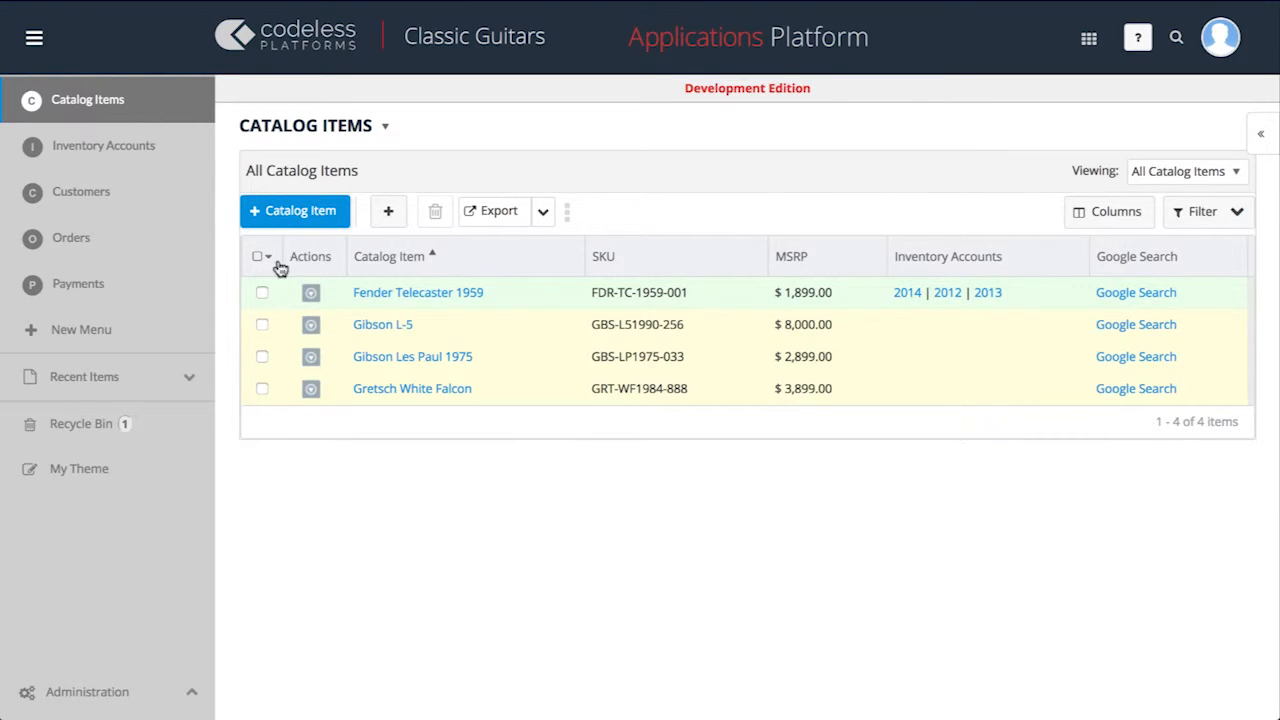
- Open the object definition of Orders in the Classic Guitars application
click(163, 246)
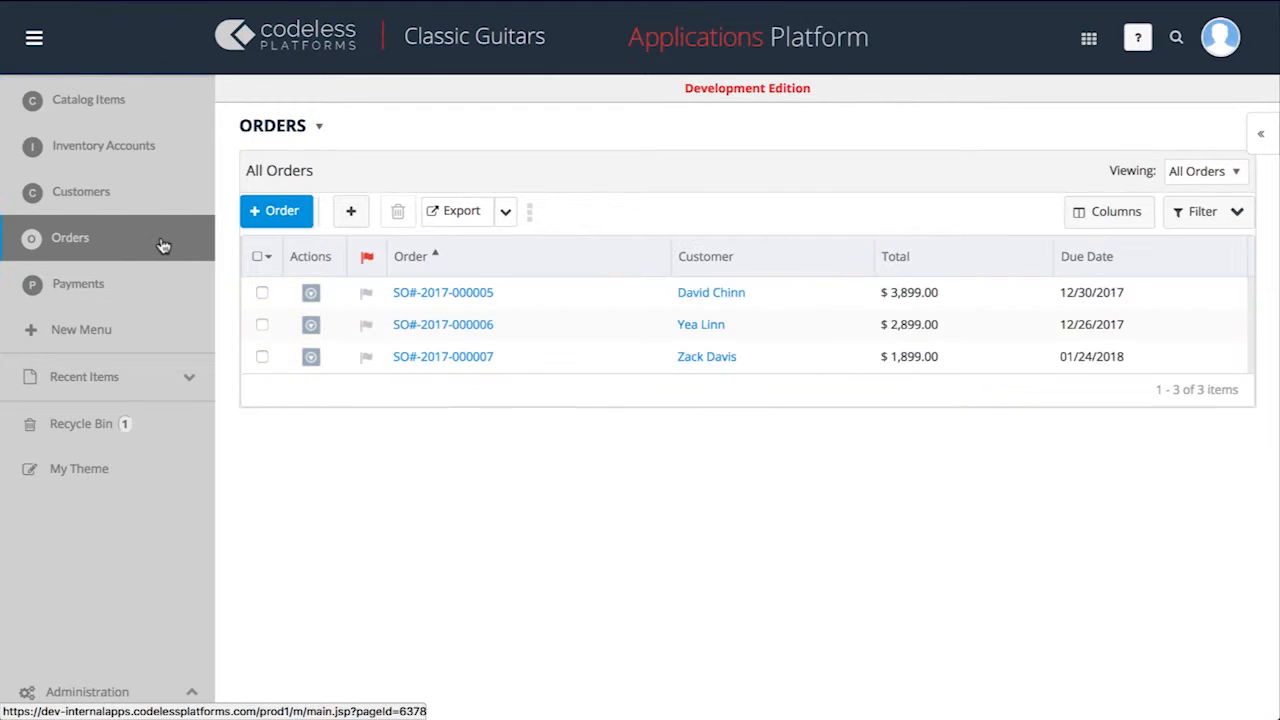
click(319, 128)
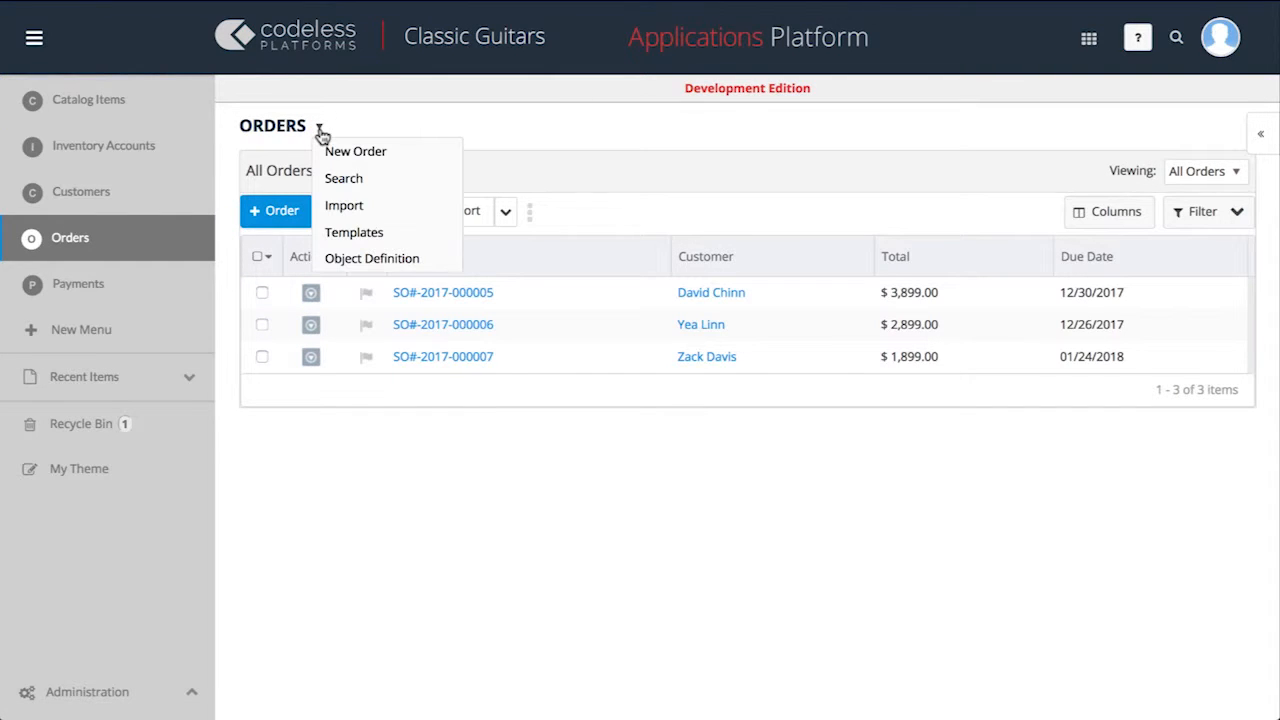
click(393, 262)
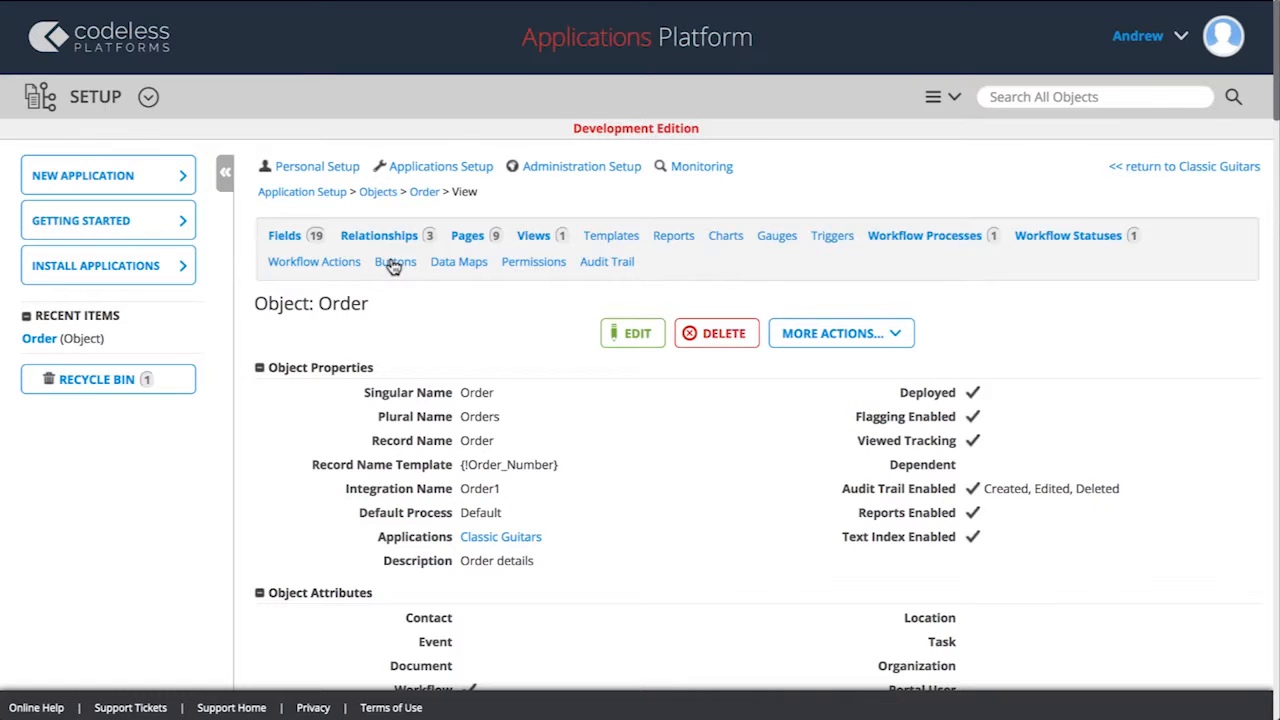
- Start a new Date field on the Order object and label it "Order Date"
click(288, 240)
click(362, 76)
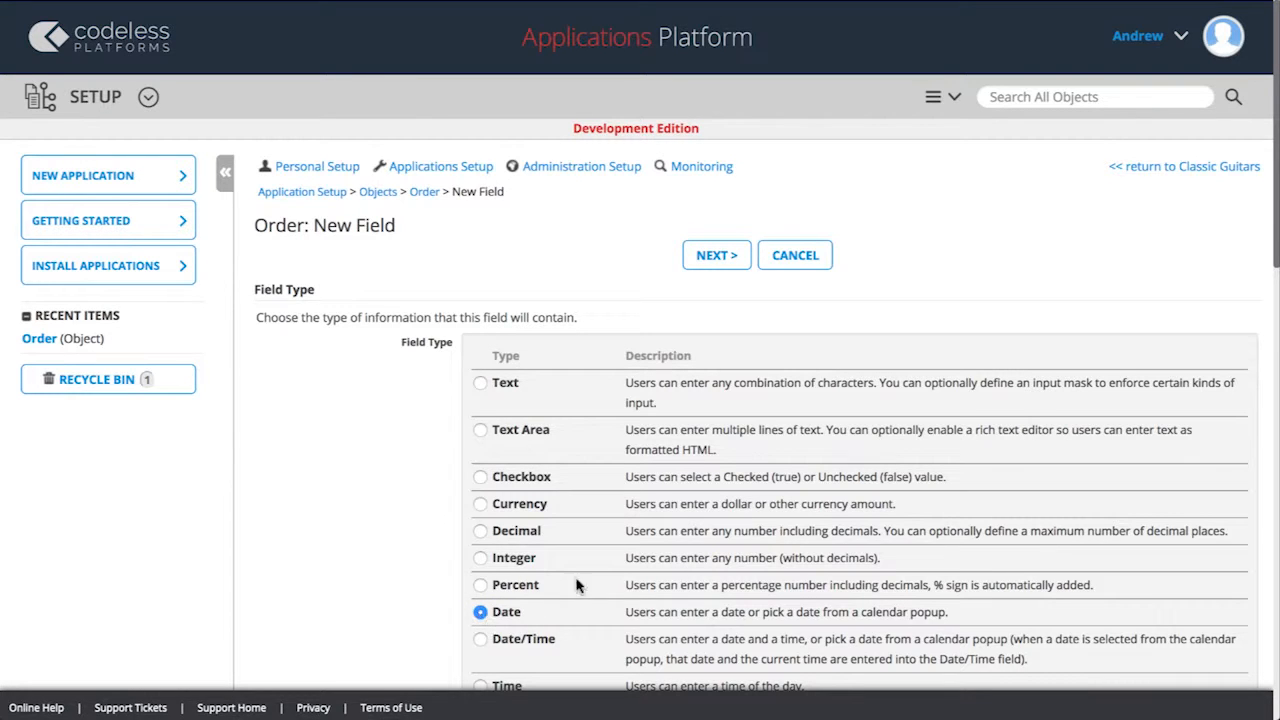
click(705, 258)
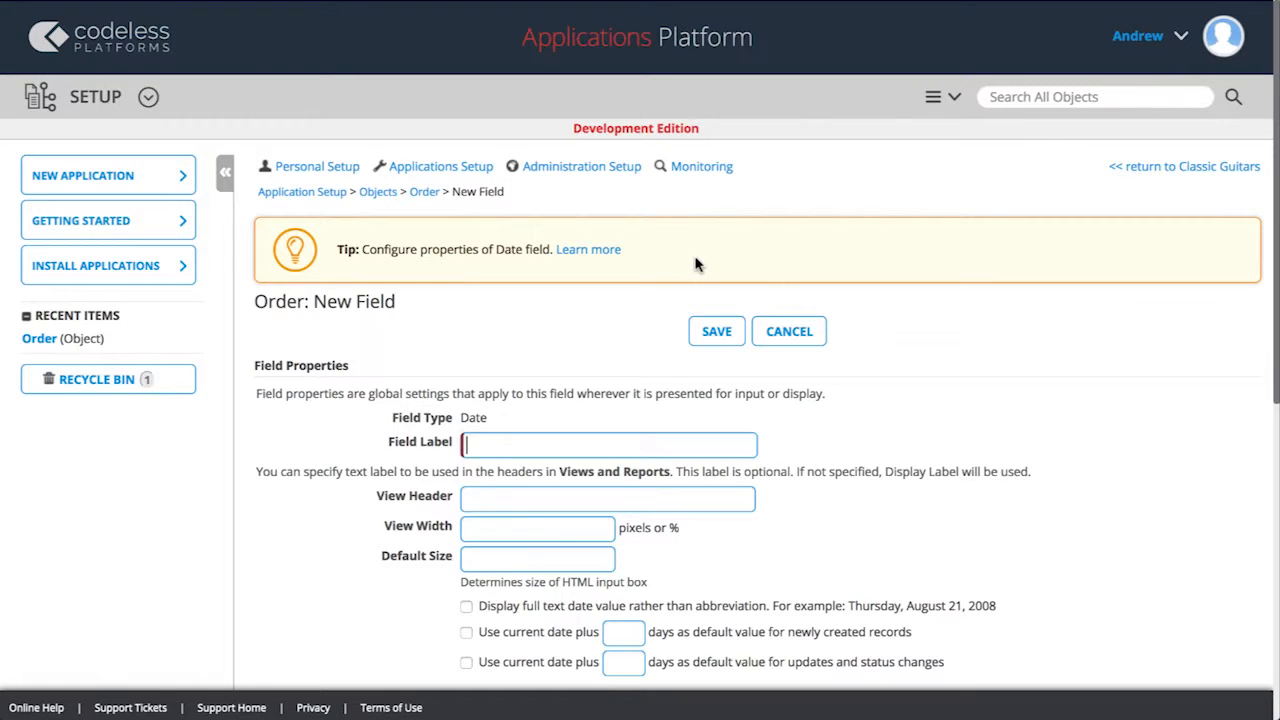
text(Order Date)
click(543, 471)
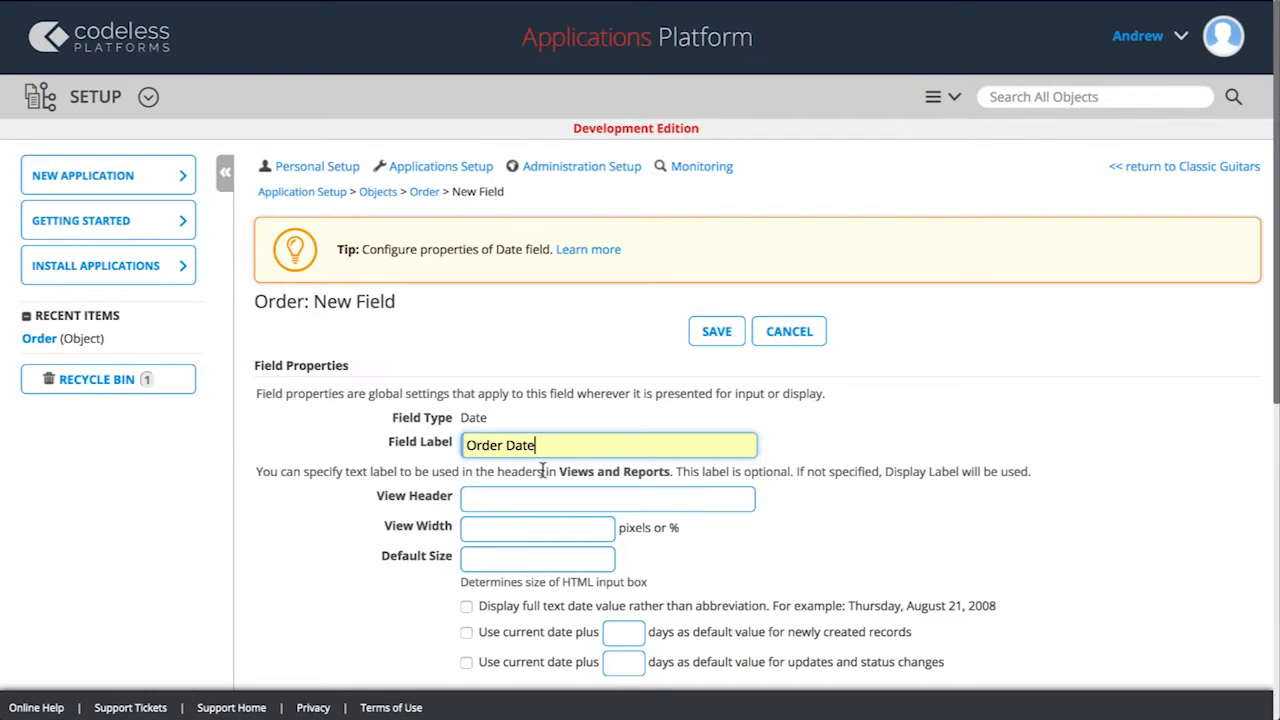
- Save the Order Date field with integration name Order_Date, including it in the All Orders view, and continue with another new field
scroll(543, 471, down, 6)
click(543, 426)
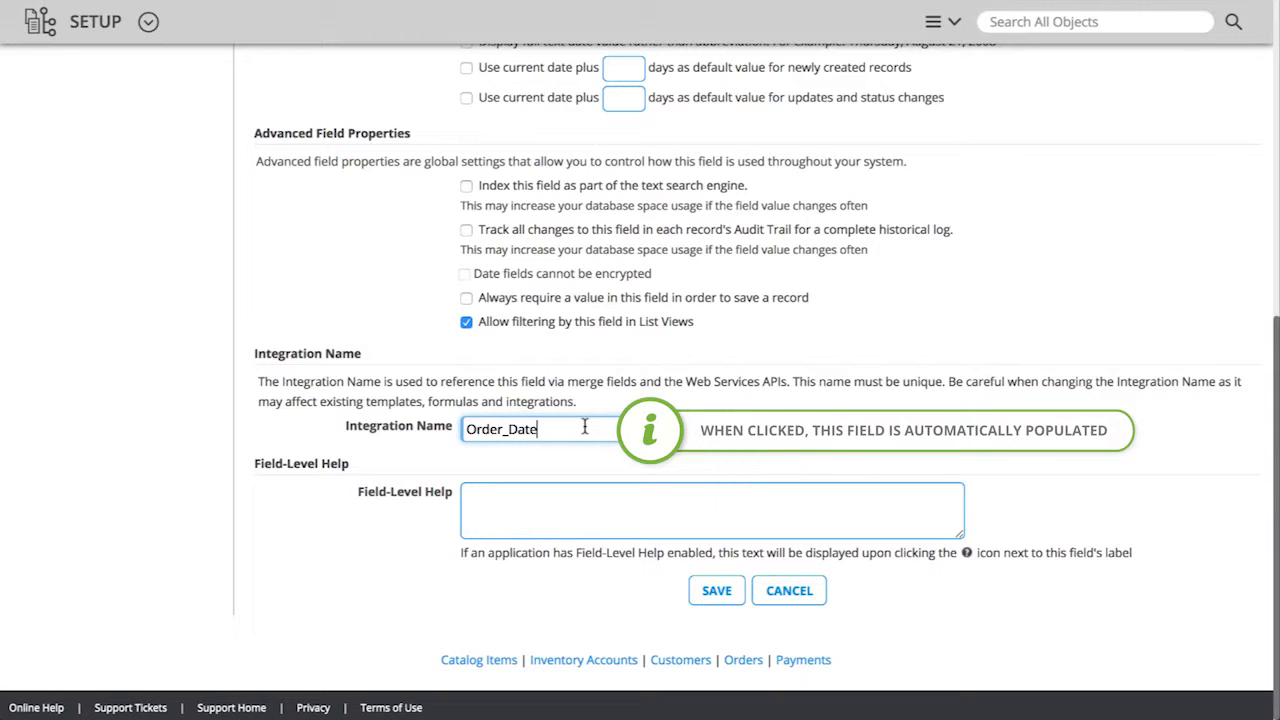
click(716, 591)
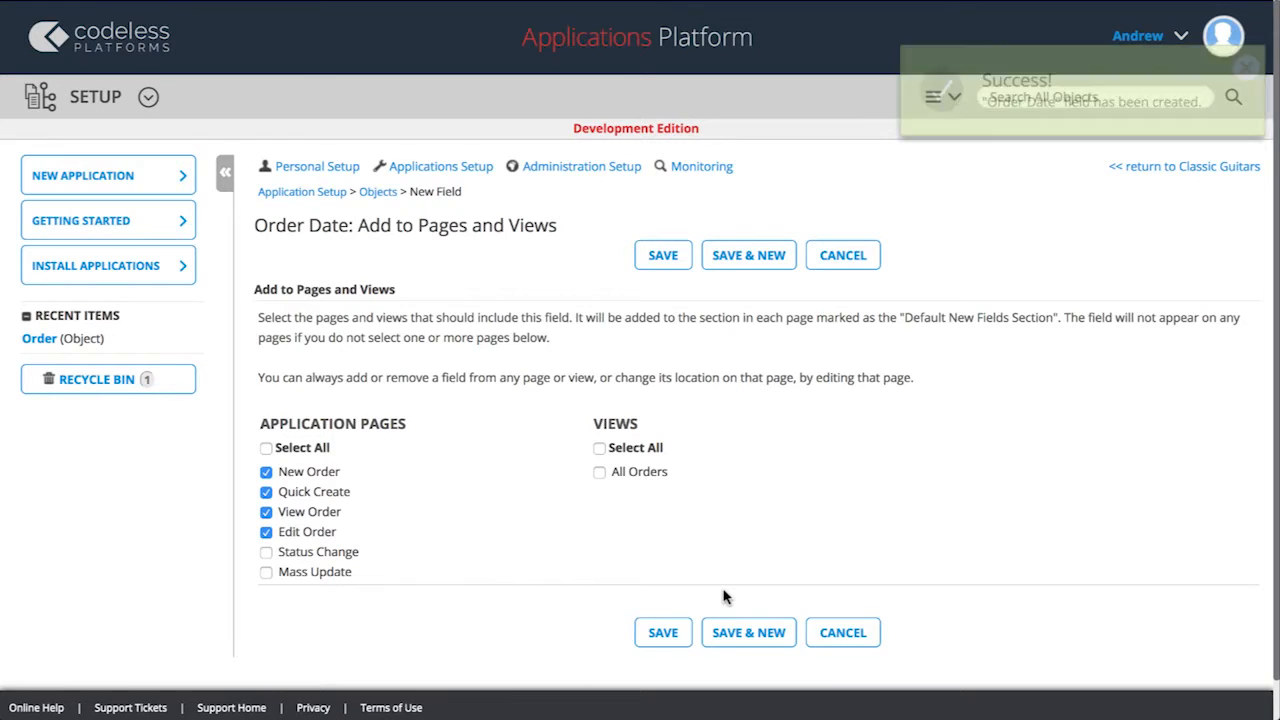
click(600, 474)
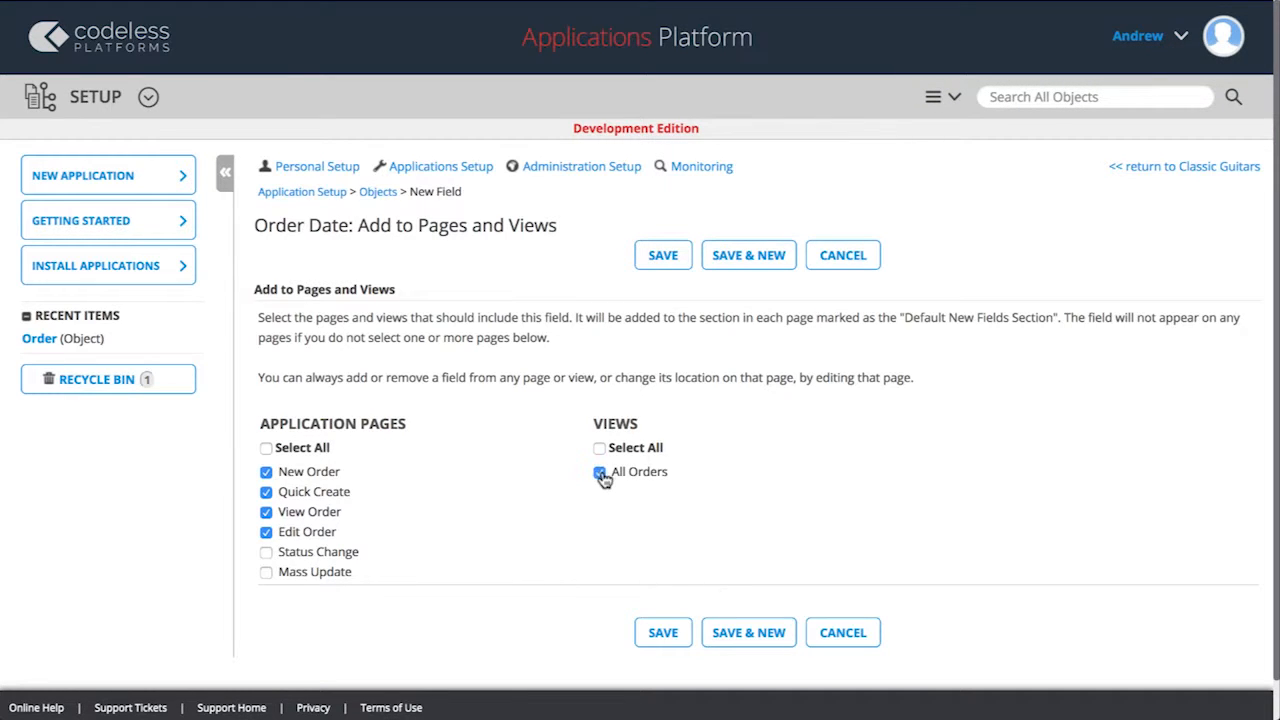
click(744, 258)
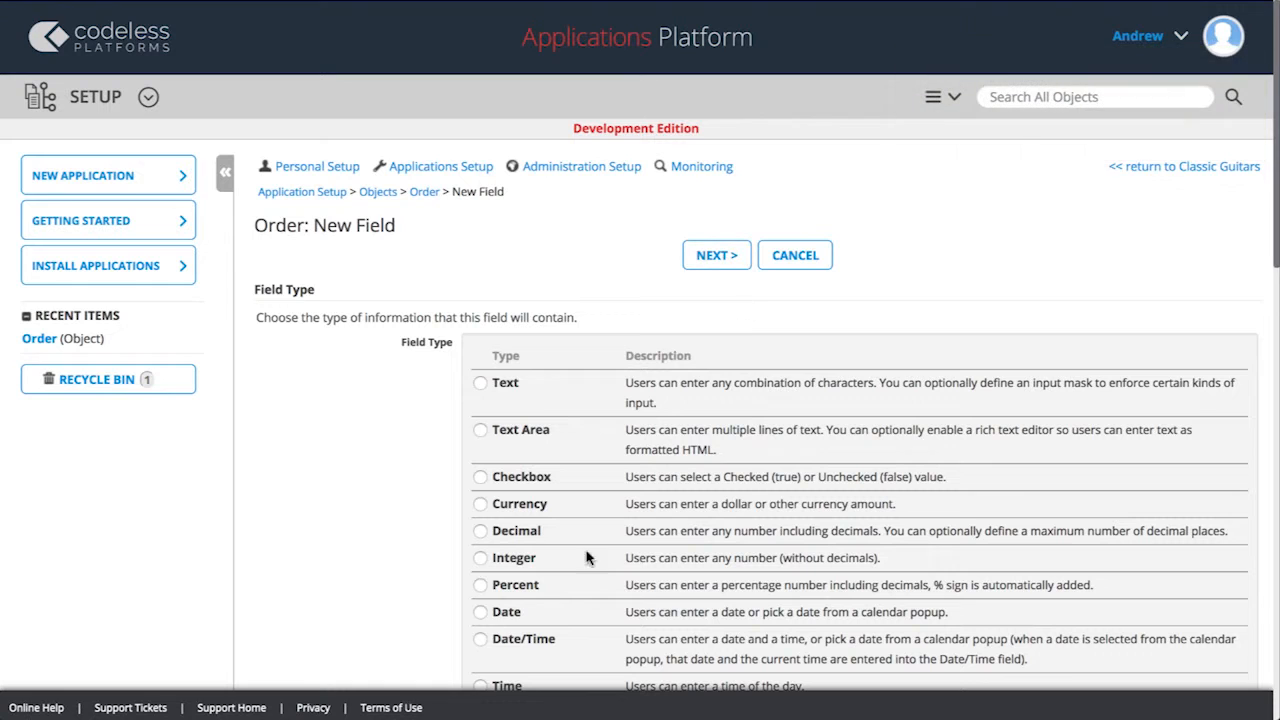
- Choose Date as the type of the new Order field and label it "Ship Date"
click(481, 613)
click(724, 257)
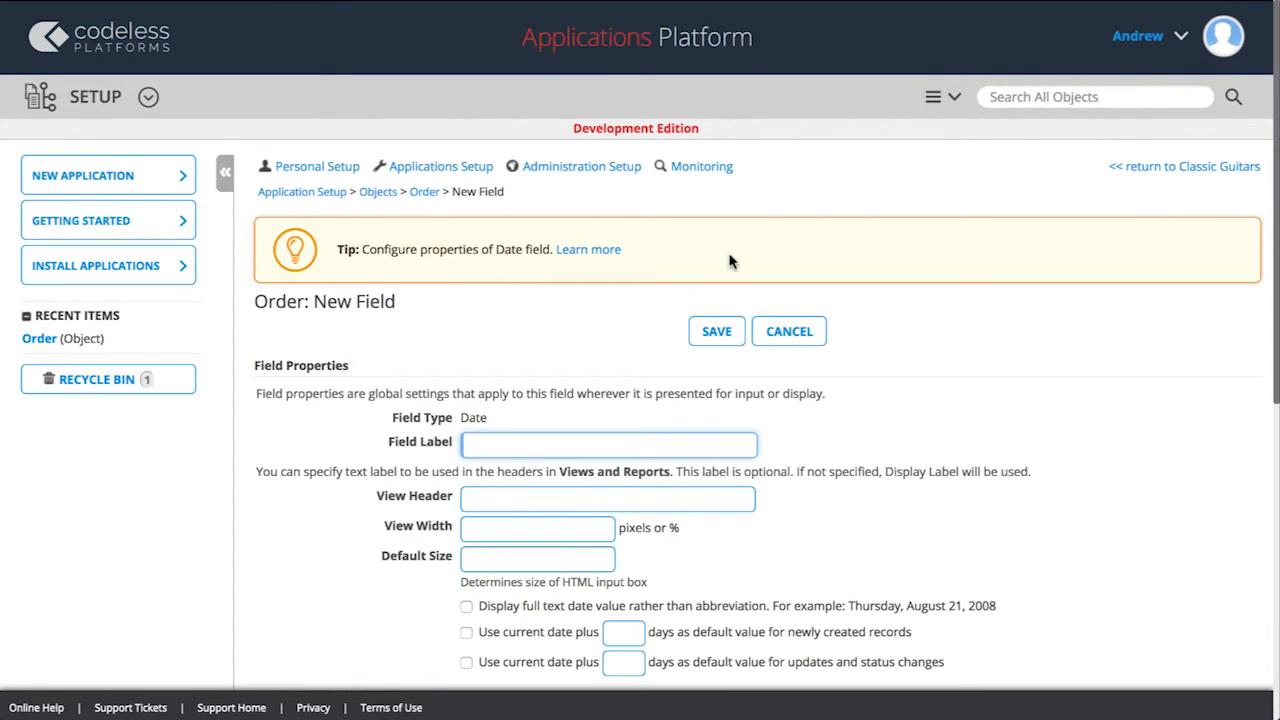
text(Ship Date)
click(656, 470)
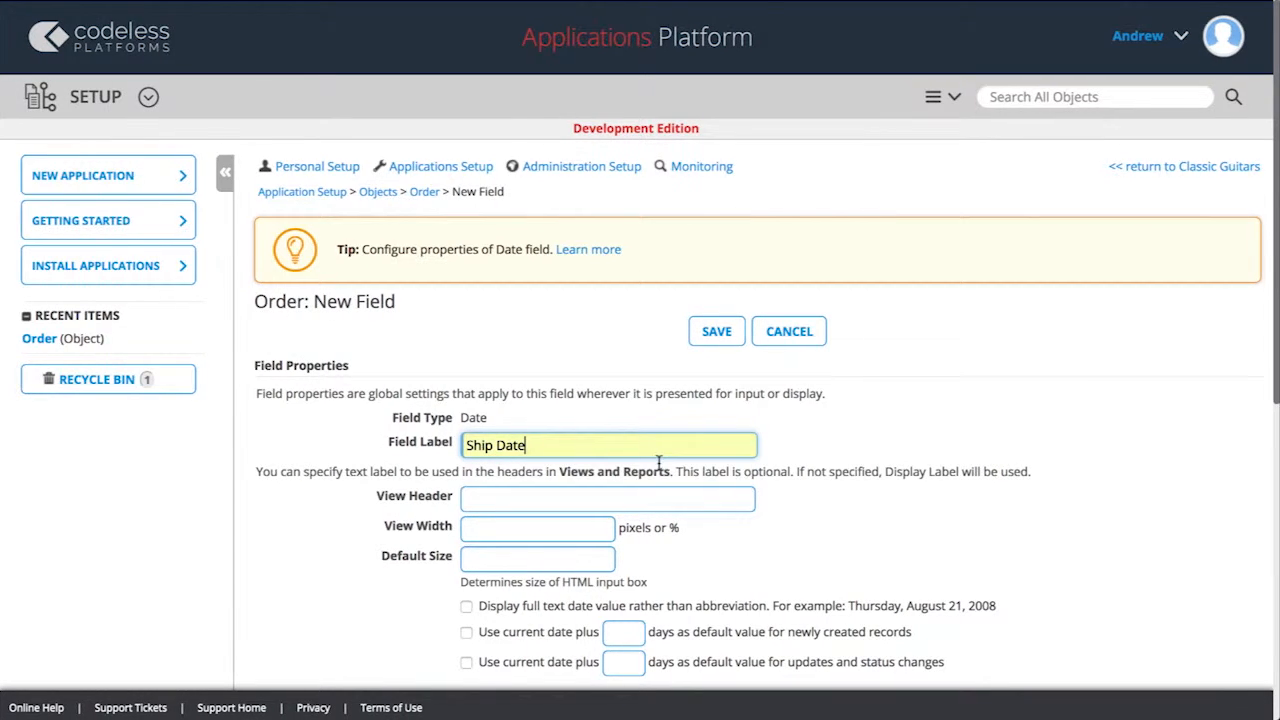
- Save the Ship Date field with integration name Ship_Date and include it in the All Orders view
scroll(658, 462, down, 5)
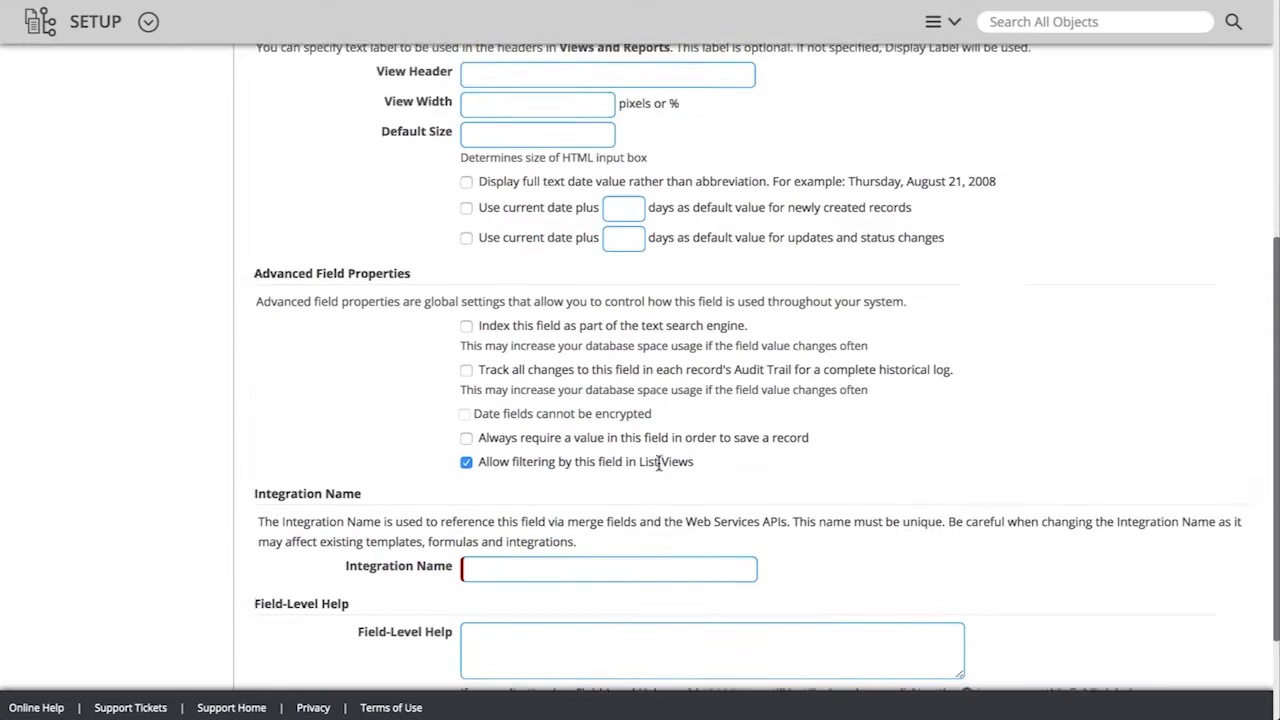
click(657, 497)
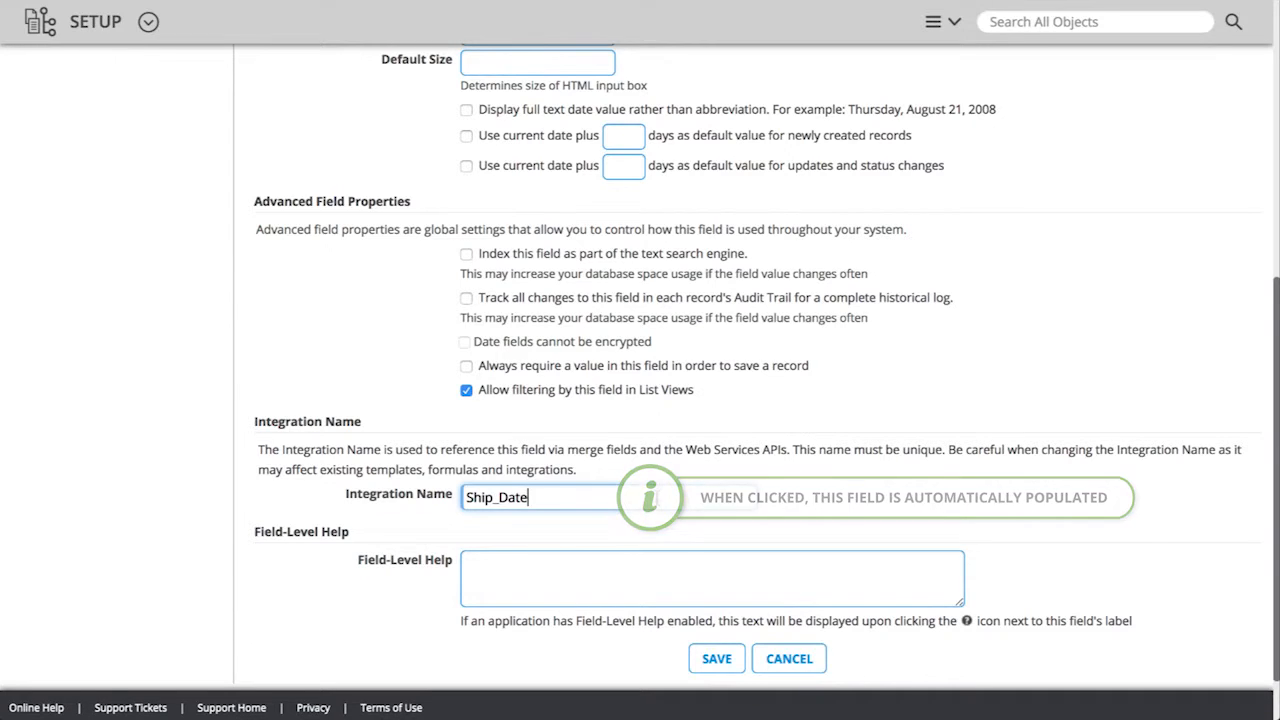
click(718, 657)
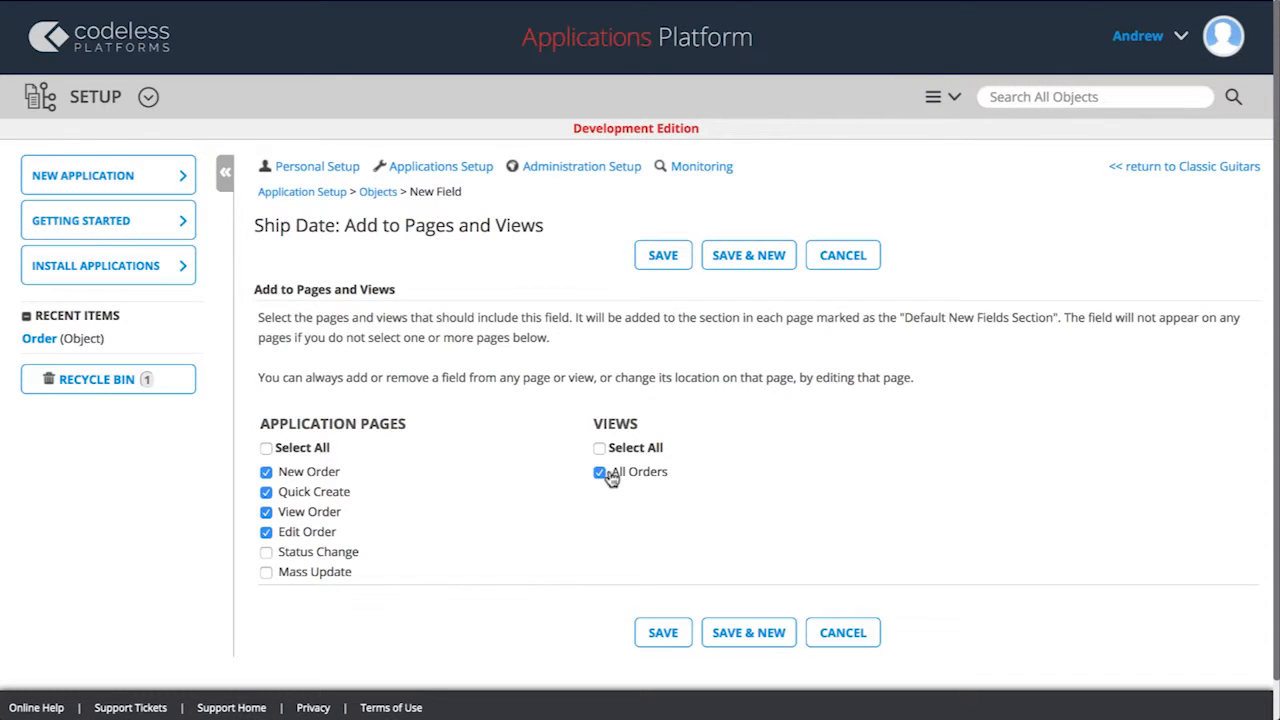
click(662, 256)
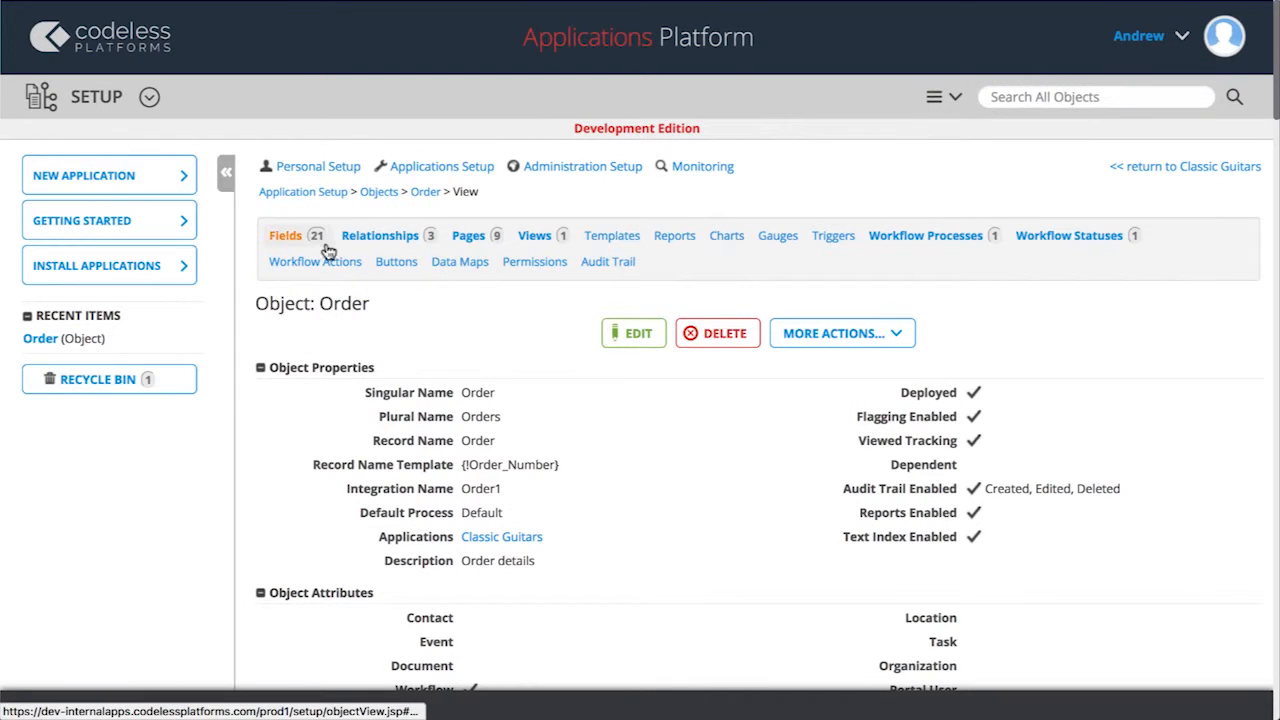
- Start a new formula field on the Order object labelled "Days to Ship" with return type Integer
click(294, 242)
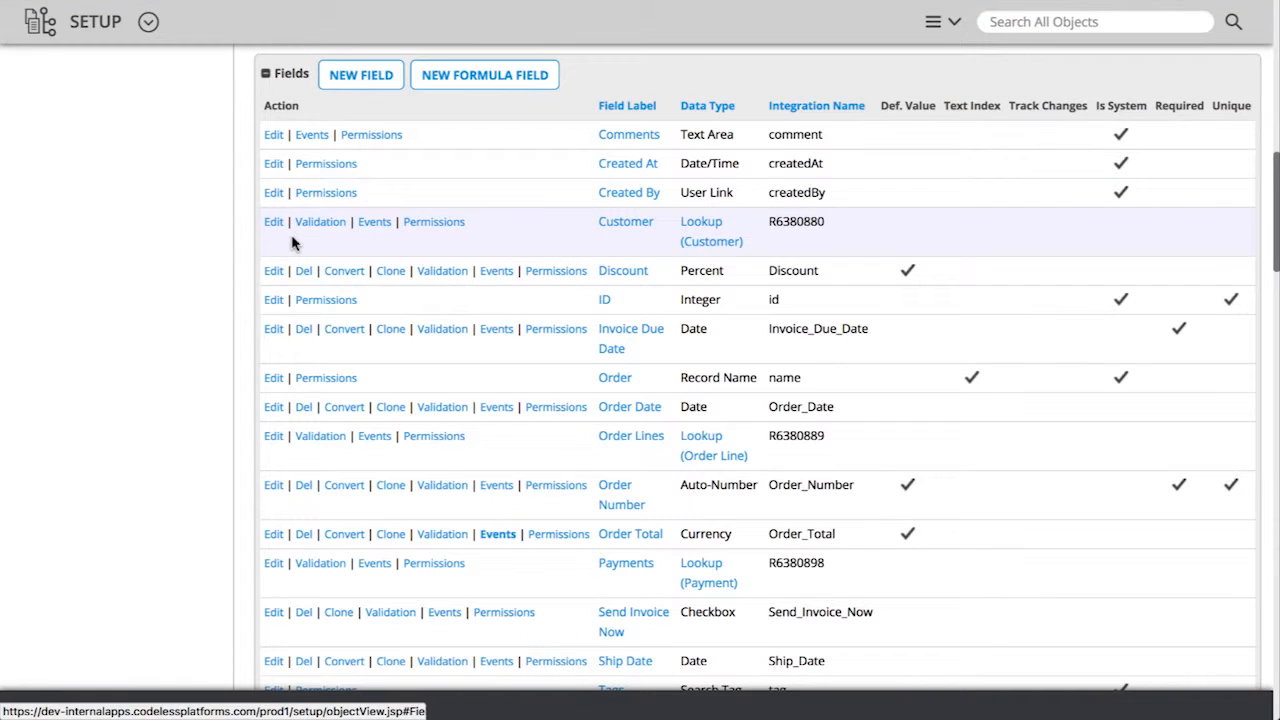
click(511, 80)
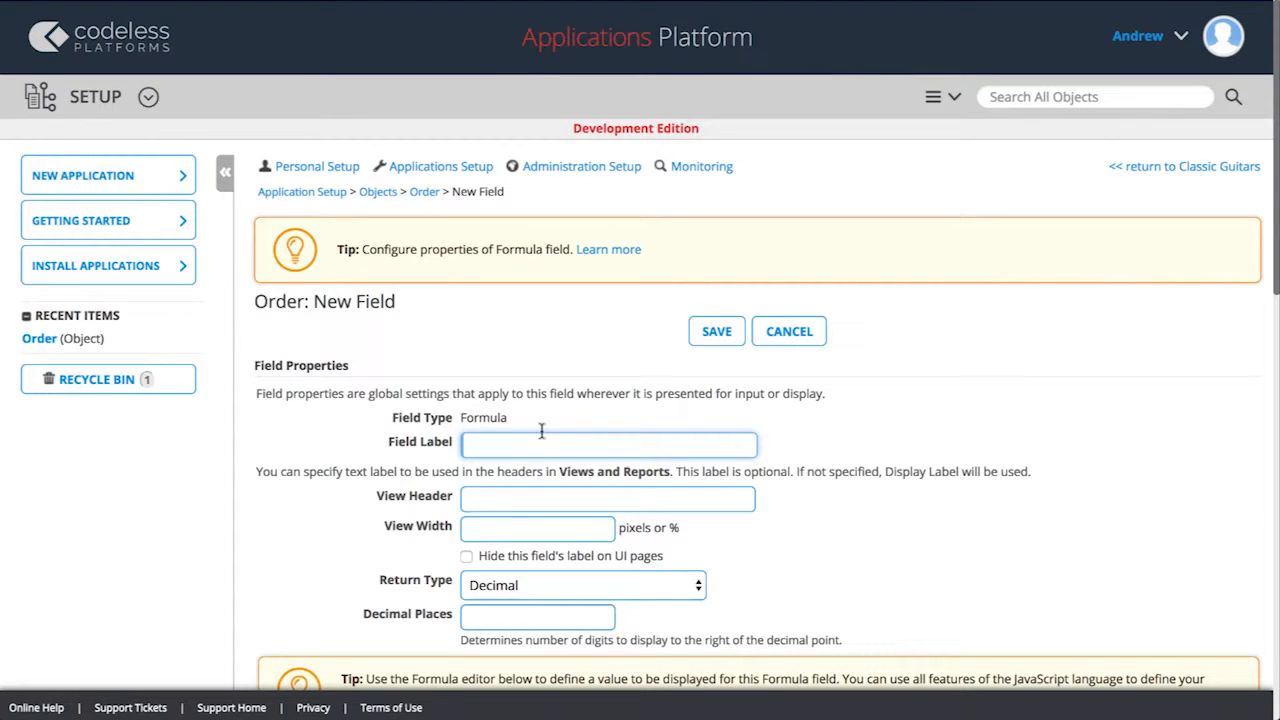
text(Days to Ship)
click(675, 585)
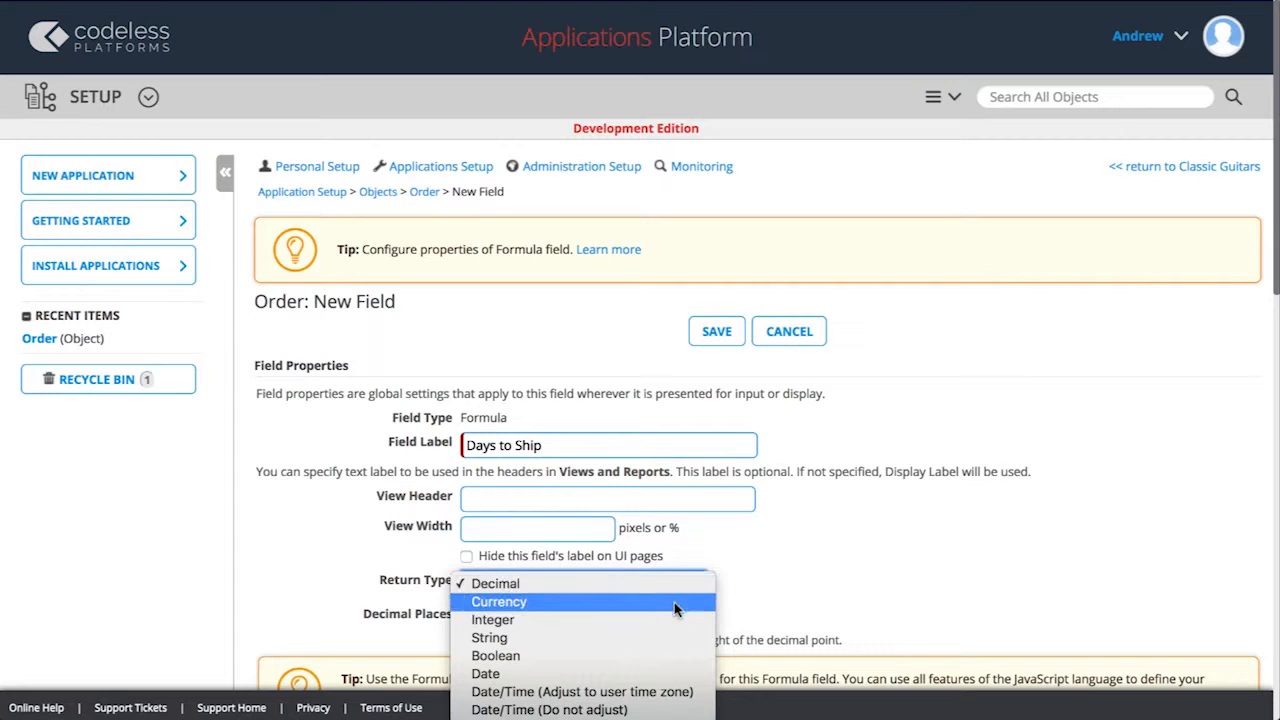
click(676, 619)
- Enter and validate a JavaScript formula returning the whole days from {!order_date} to {!ship_date}, with days defaulting to 0
scroll(677, 620, down, 5)
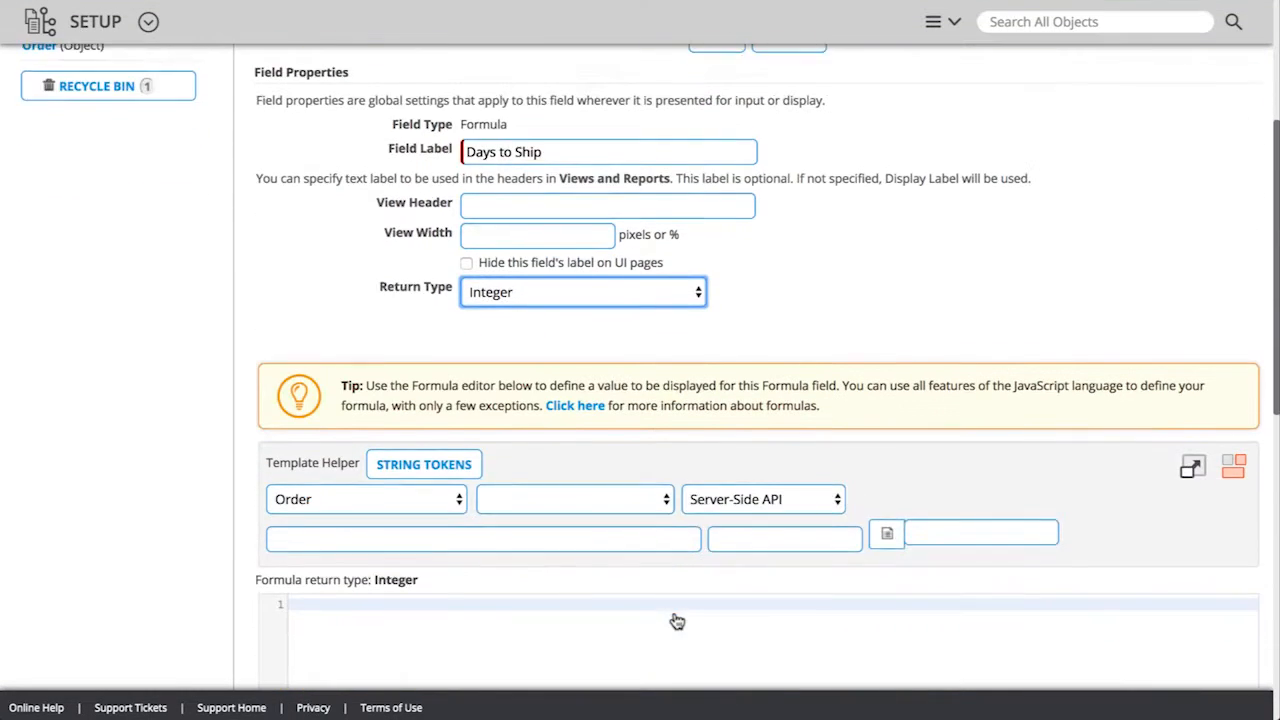
scroll(677, 620, down, 5)
text(var days = 0; var odate = new Date("{!order_date}"); var sdate = new Date("{!ship_date}"); if("{!order_date}" != '' && "{!ship_date}") { var day = 24*60*60*1000; var days1 = Math.floor(odate.getTime()/day); var days2 = Math.floor(sdate.getTime()/day); days = days2 - days1; } return days;)
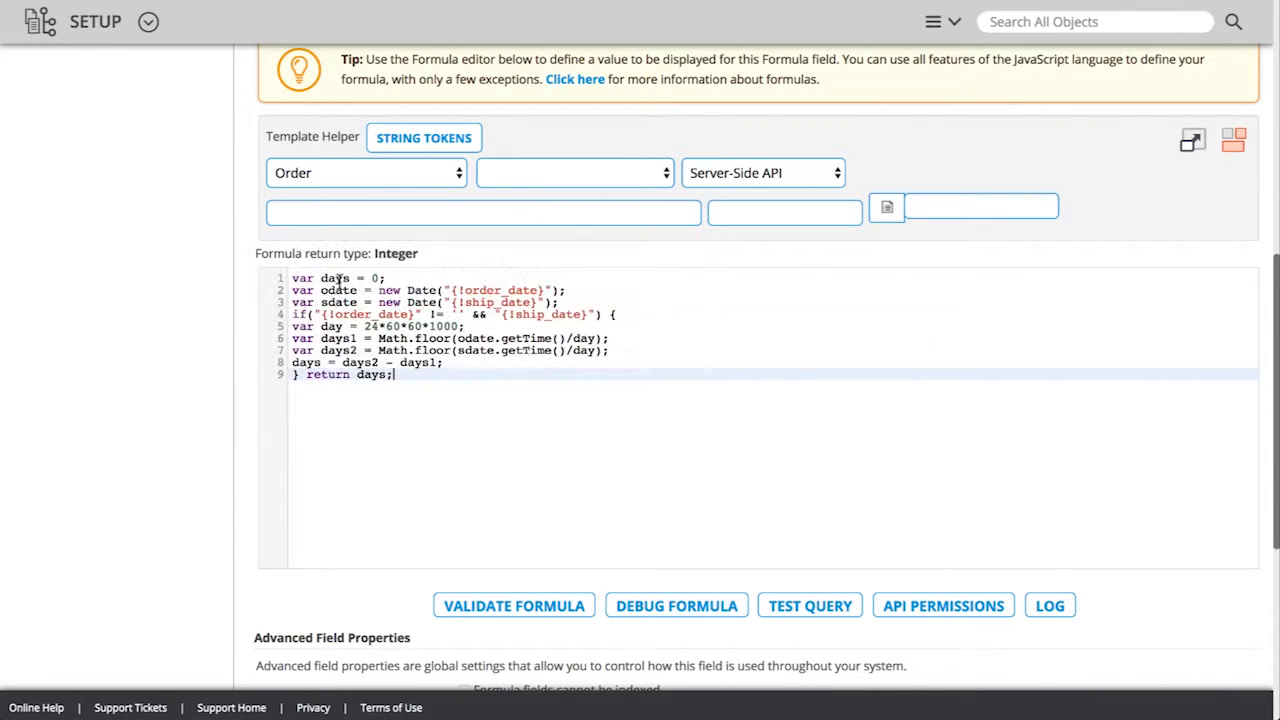
click(508, 610)
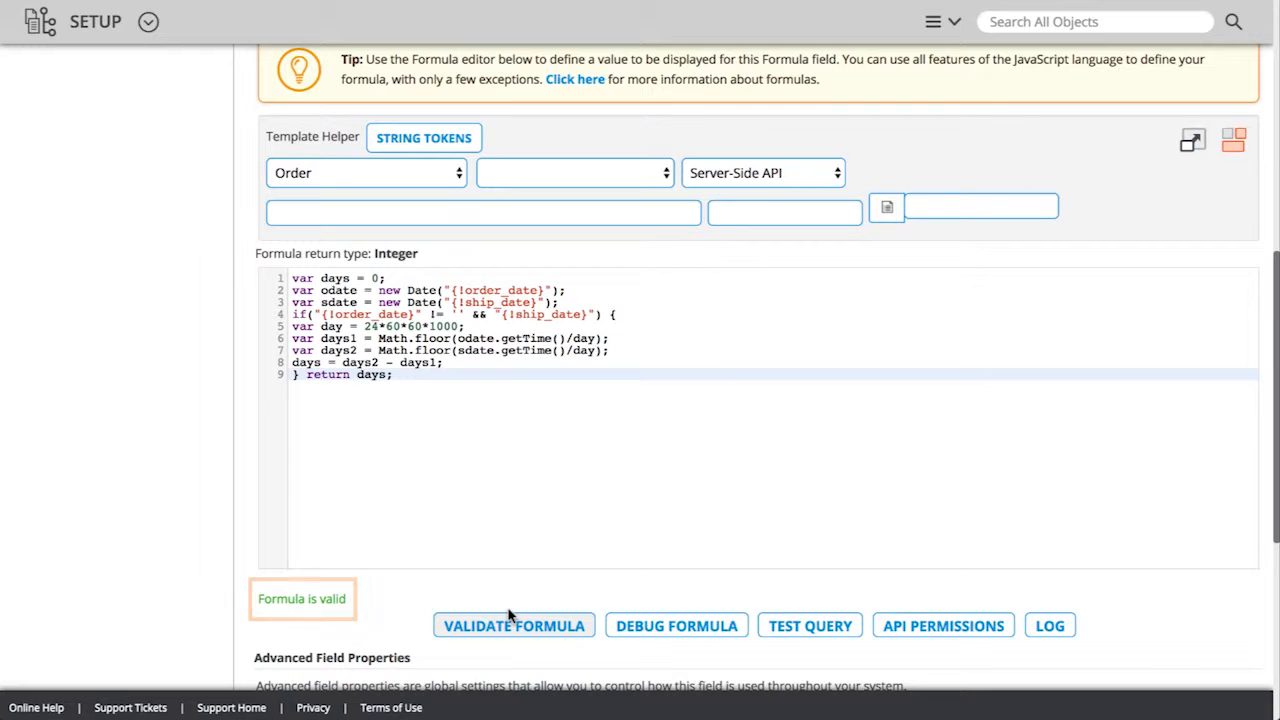
- Save the Days to Ship field, adding it to the All Orders view, and return to the Classic Guitars orders list
scroll(508, 615, down, 5)
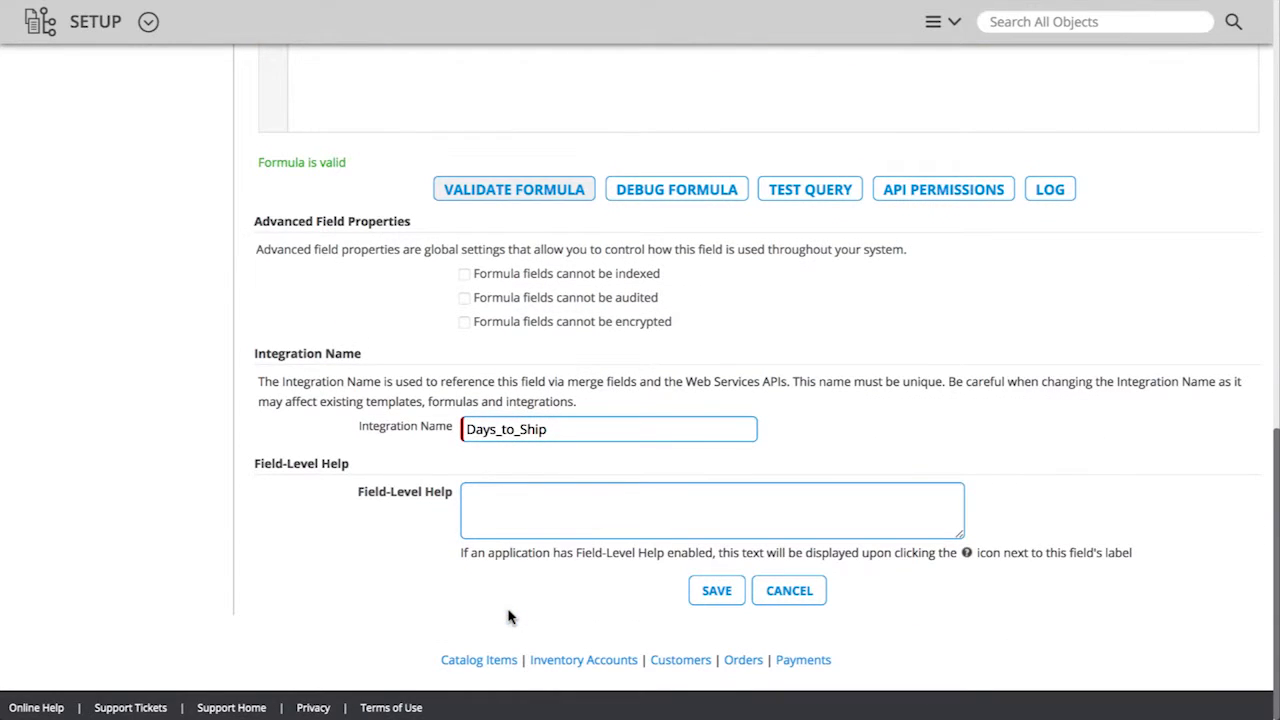
click(717, 592)
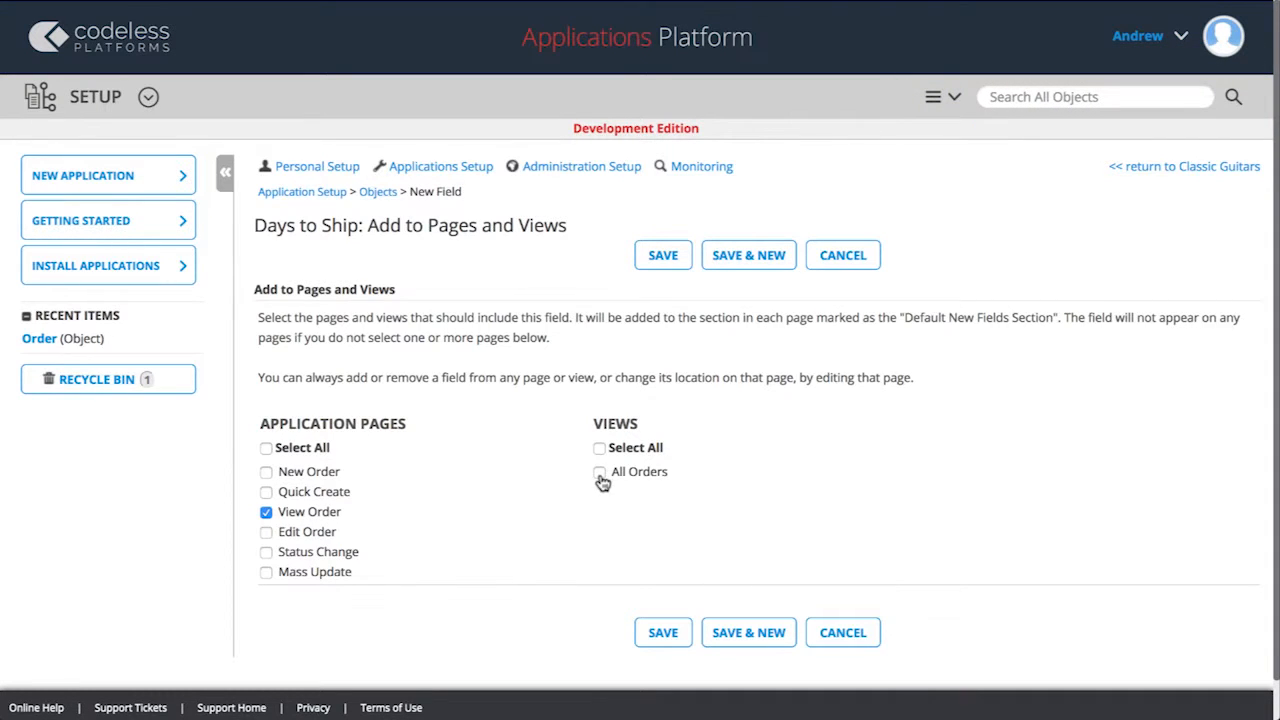
click(663, 256)
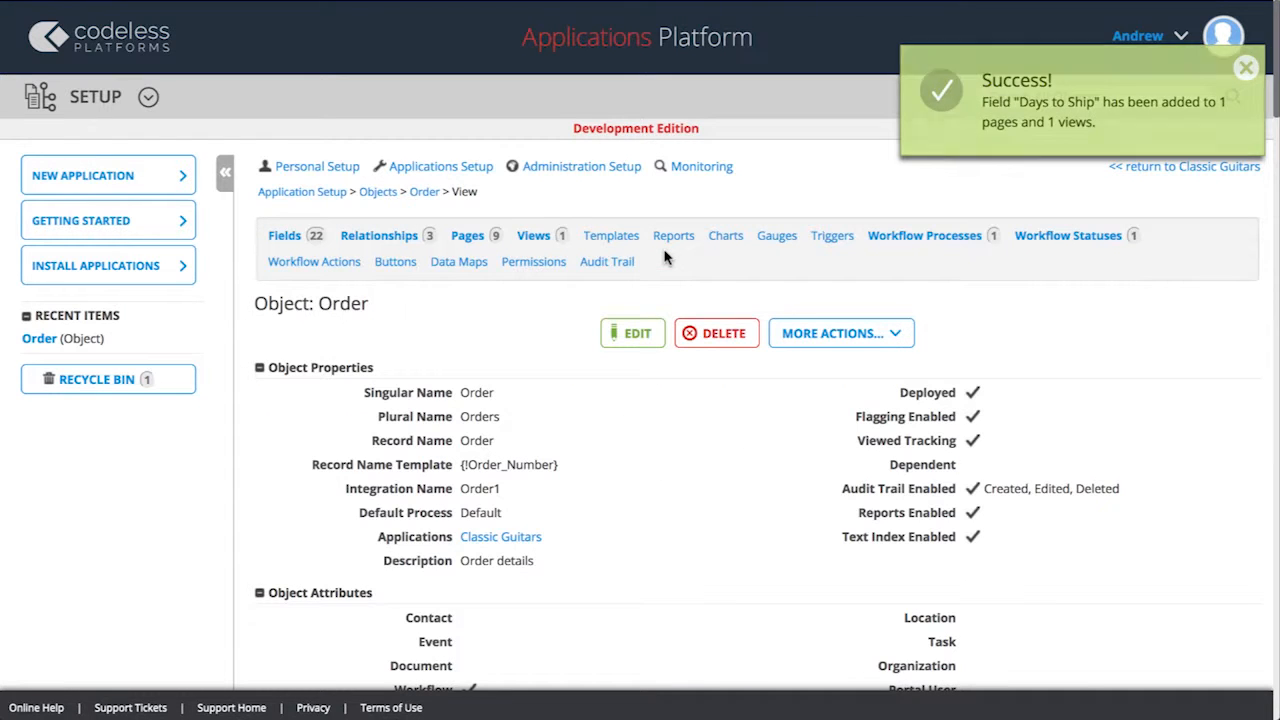
click(1186, 168)
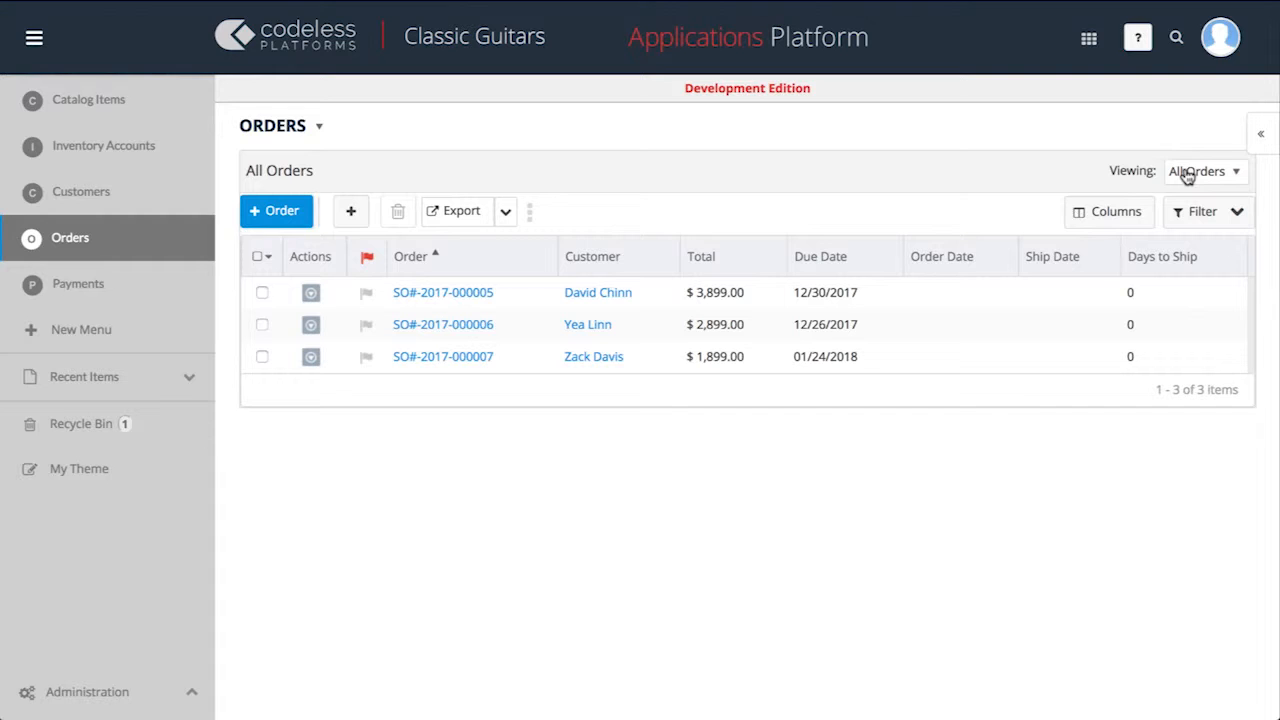
- Give the Order Date field a validated server-side rule returning "Ship Date cannot be earlier than Order Date" when sdate<odate, and save it
click(322, 126)
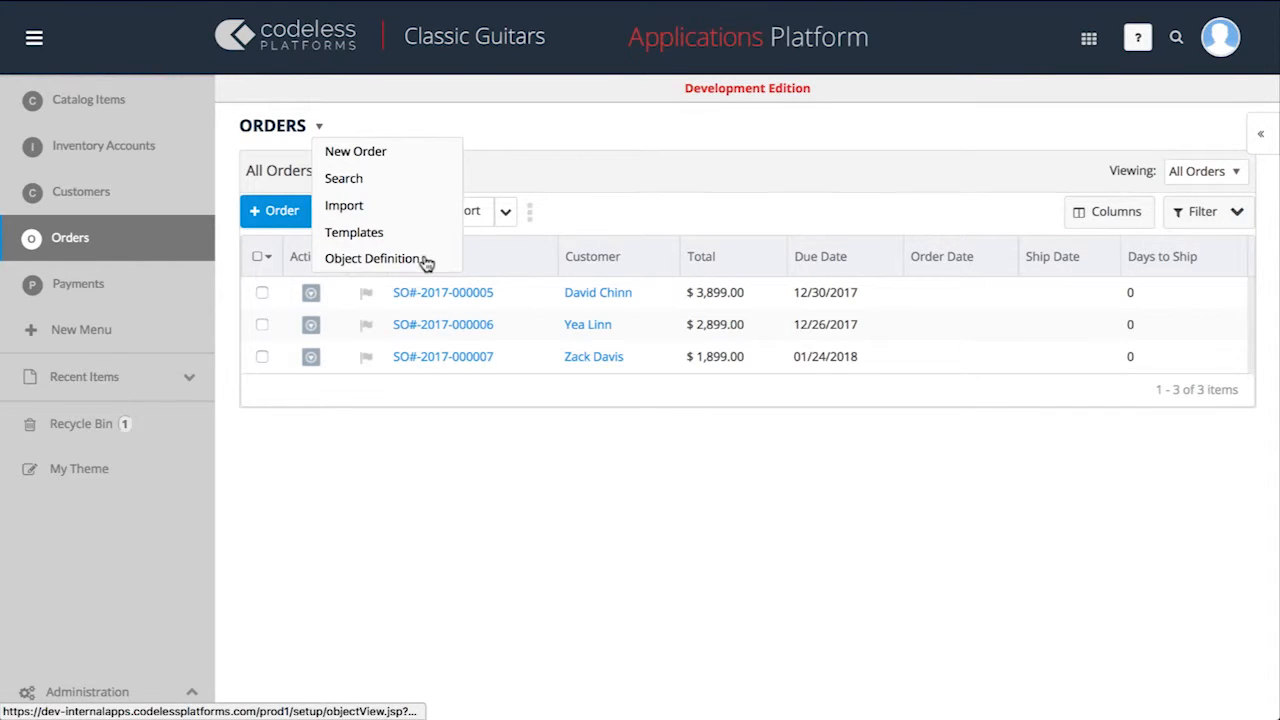
click(420, 258)
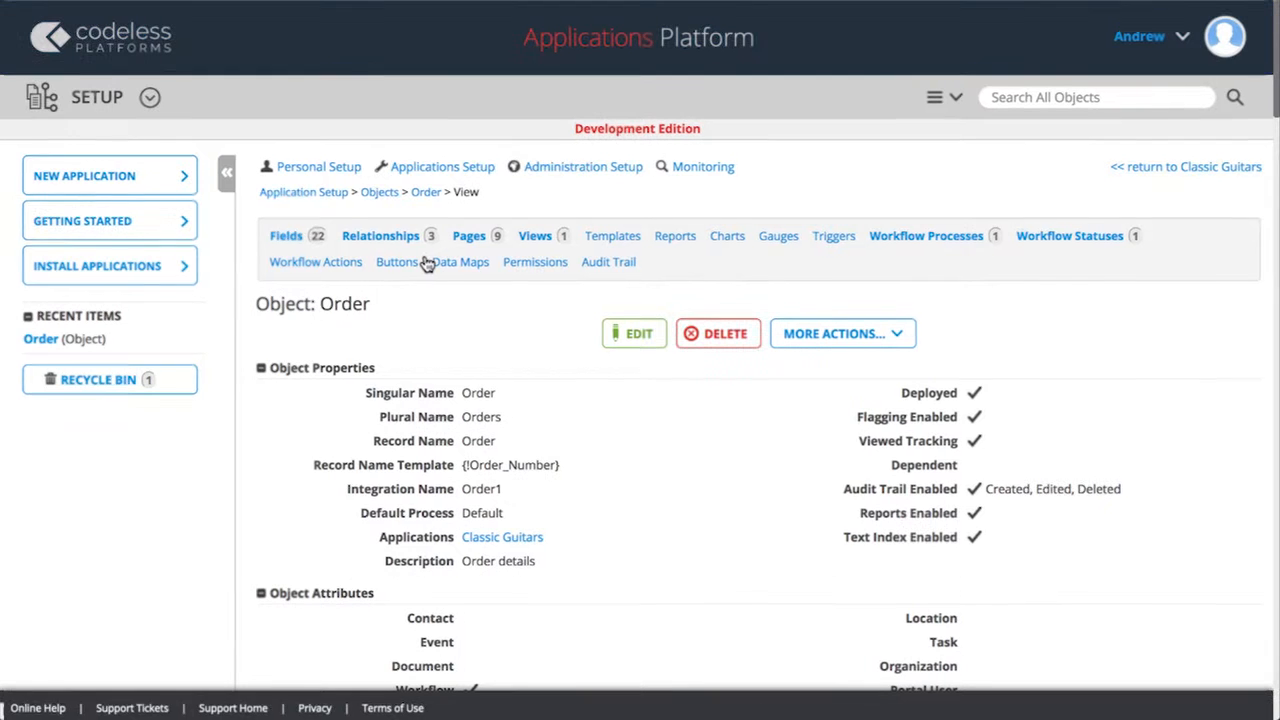
click(285, 236)
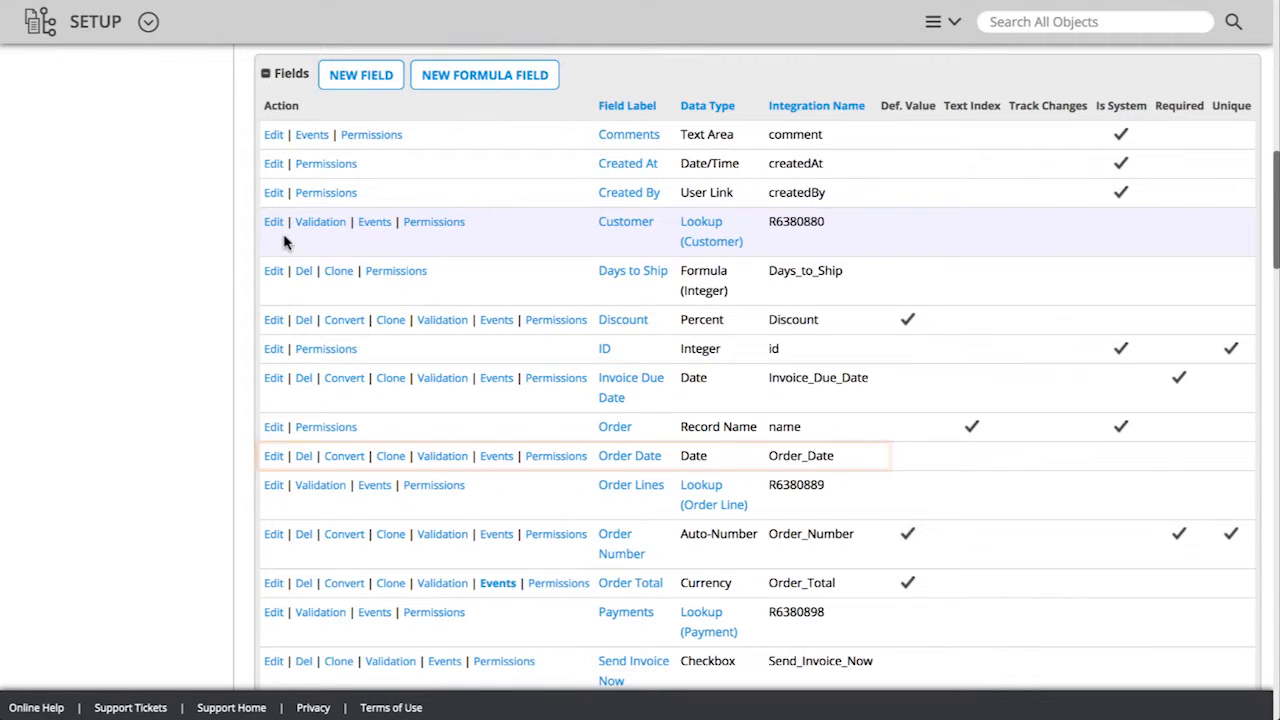
click(442, 456)
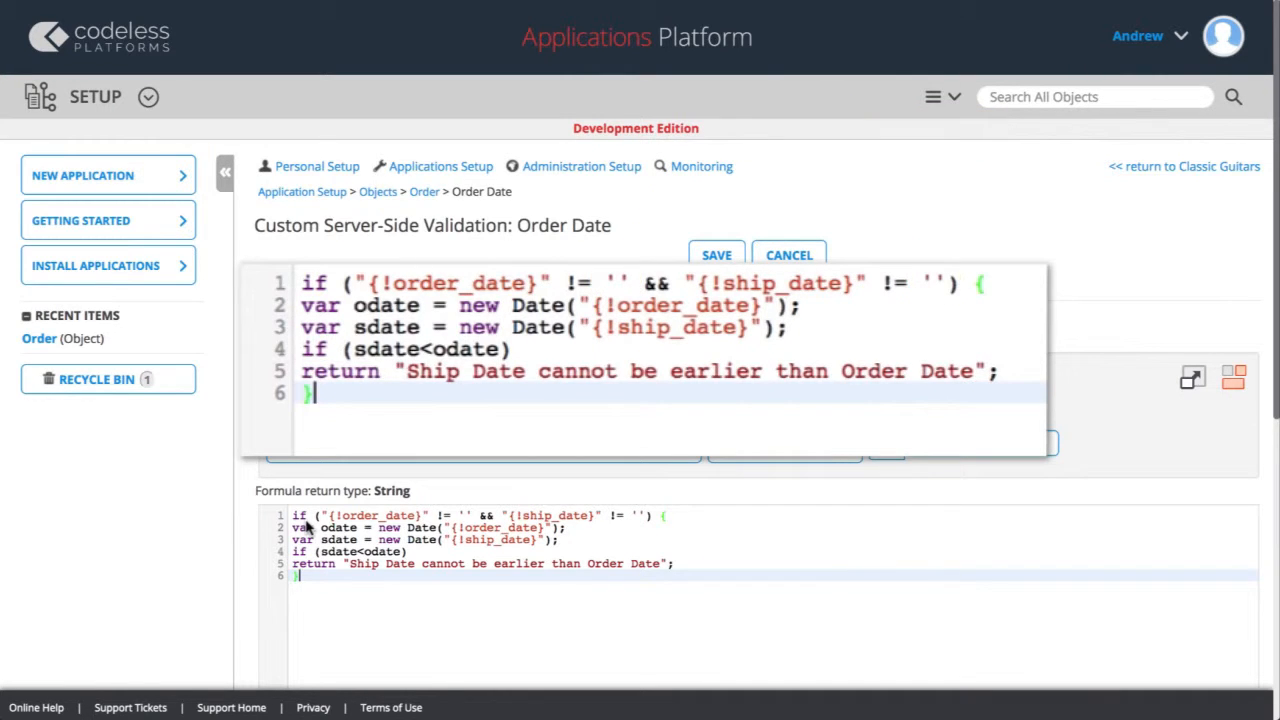
scroll(307, 527, down, 5)
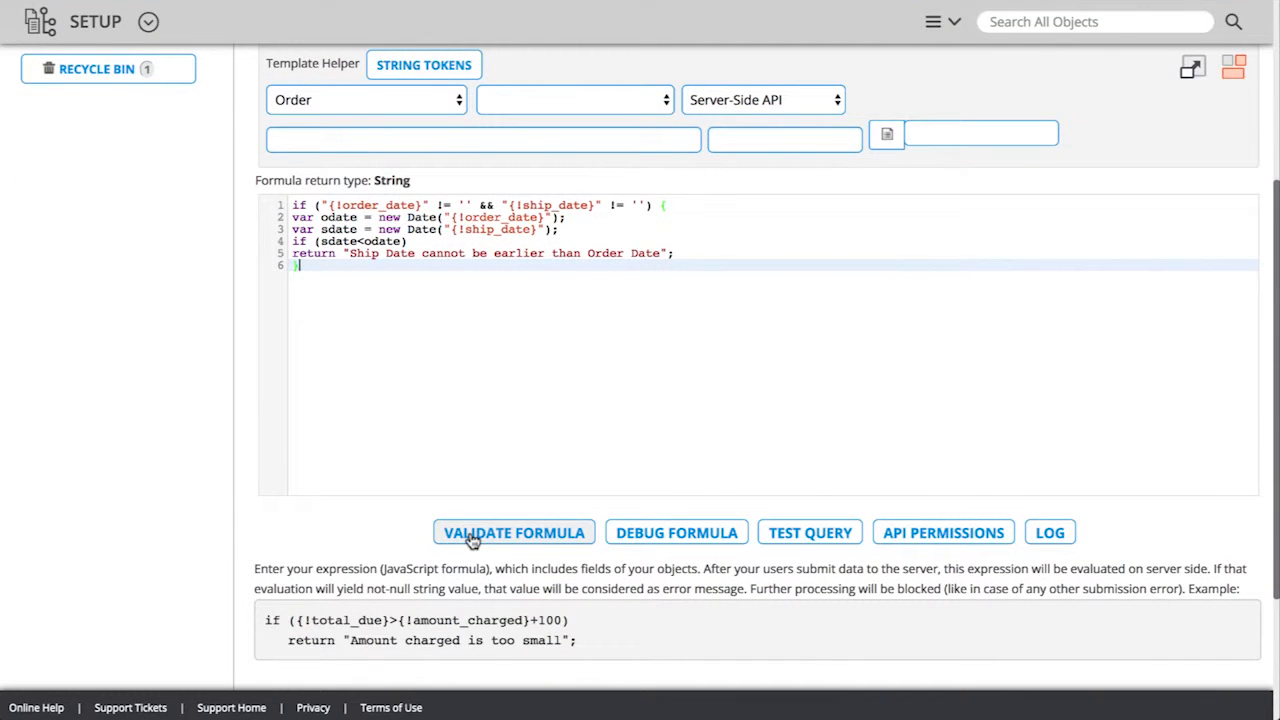
click(473, 538)
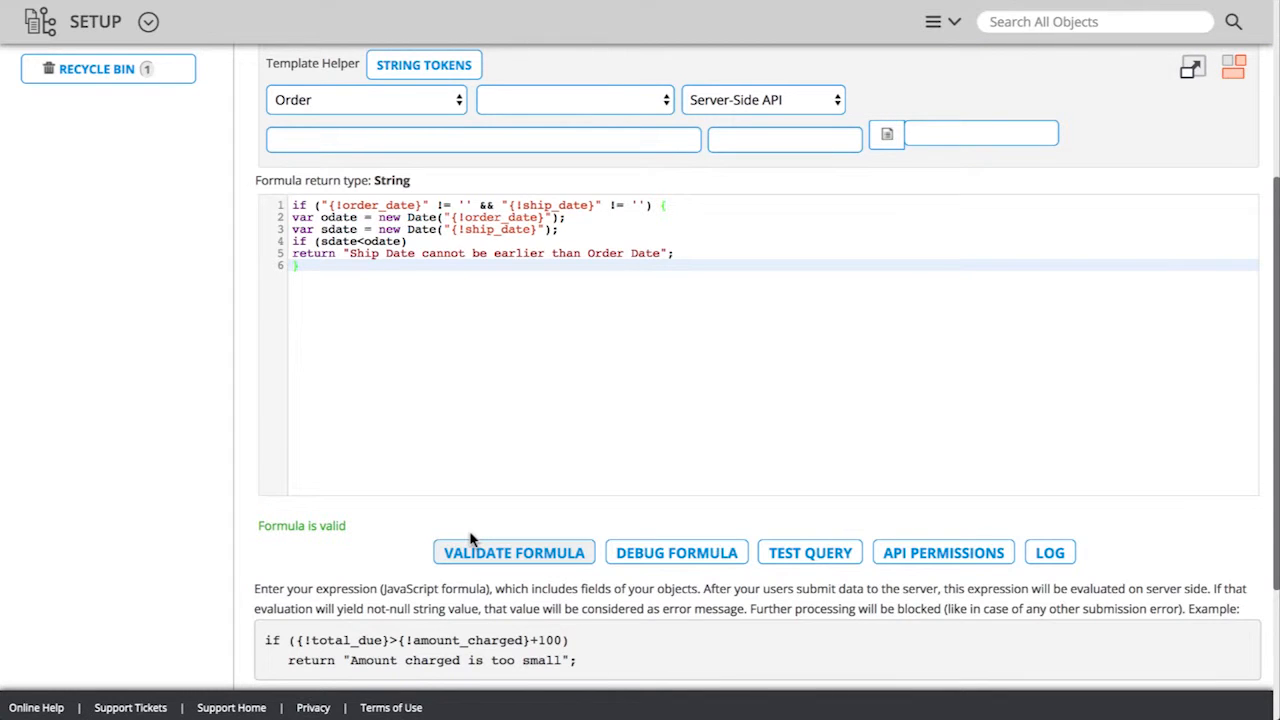
scroll(473, 538, down, 3)
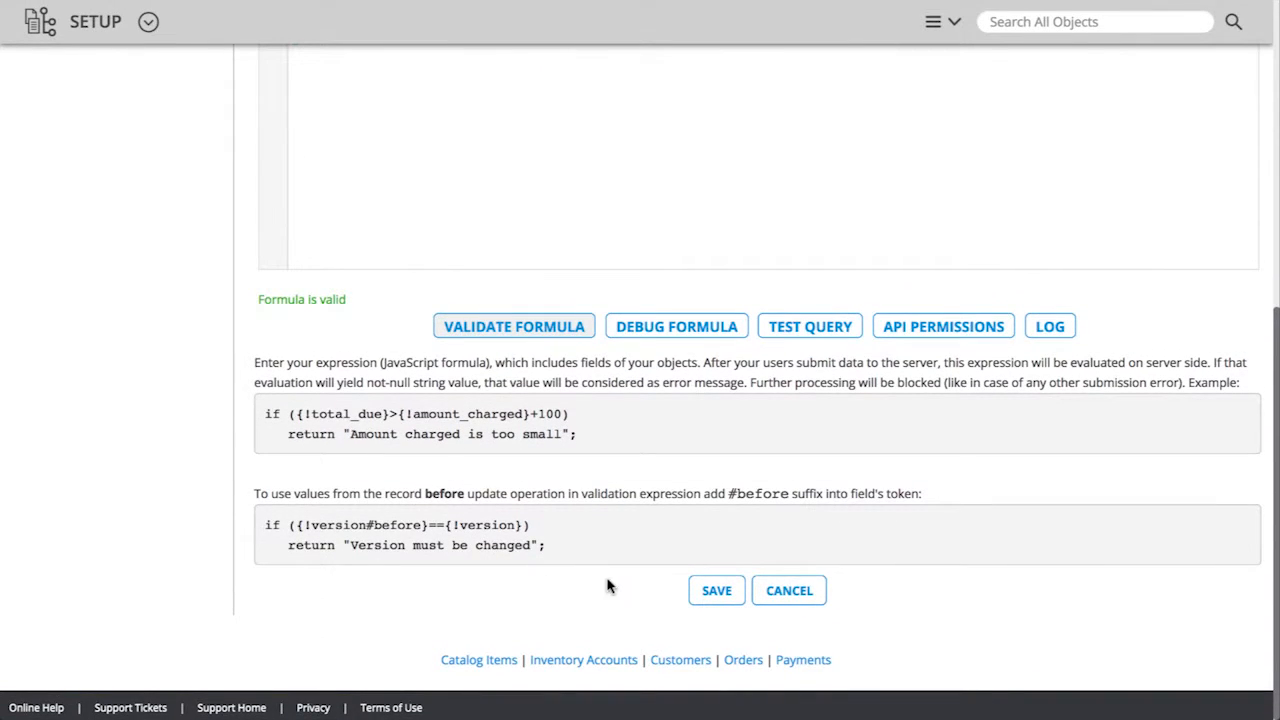
click(708, 590)
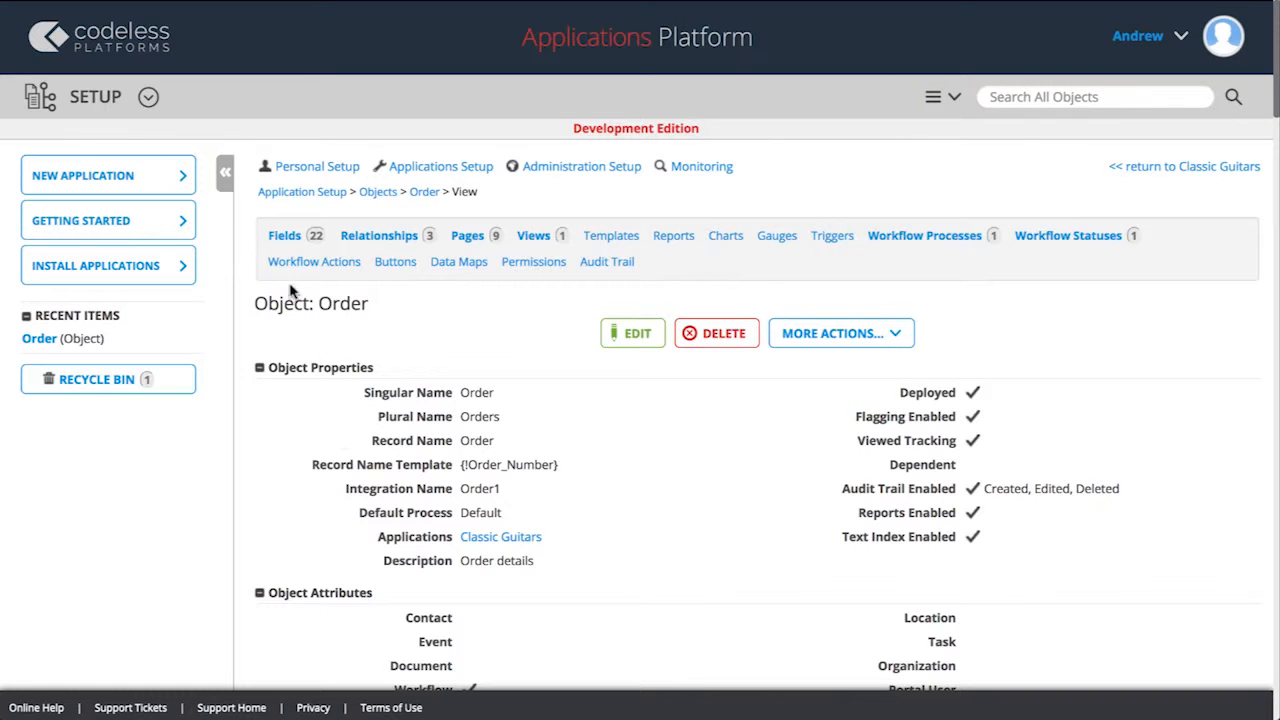
- Give the Order object's Ship Date field a validated server-side rule returning "Ship Date cannot be earlier than Order Date" when sdate<odate, and save it
click(285, 236)
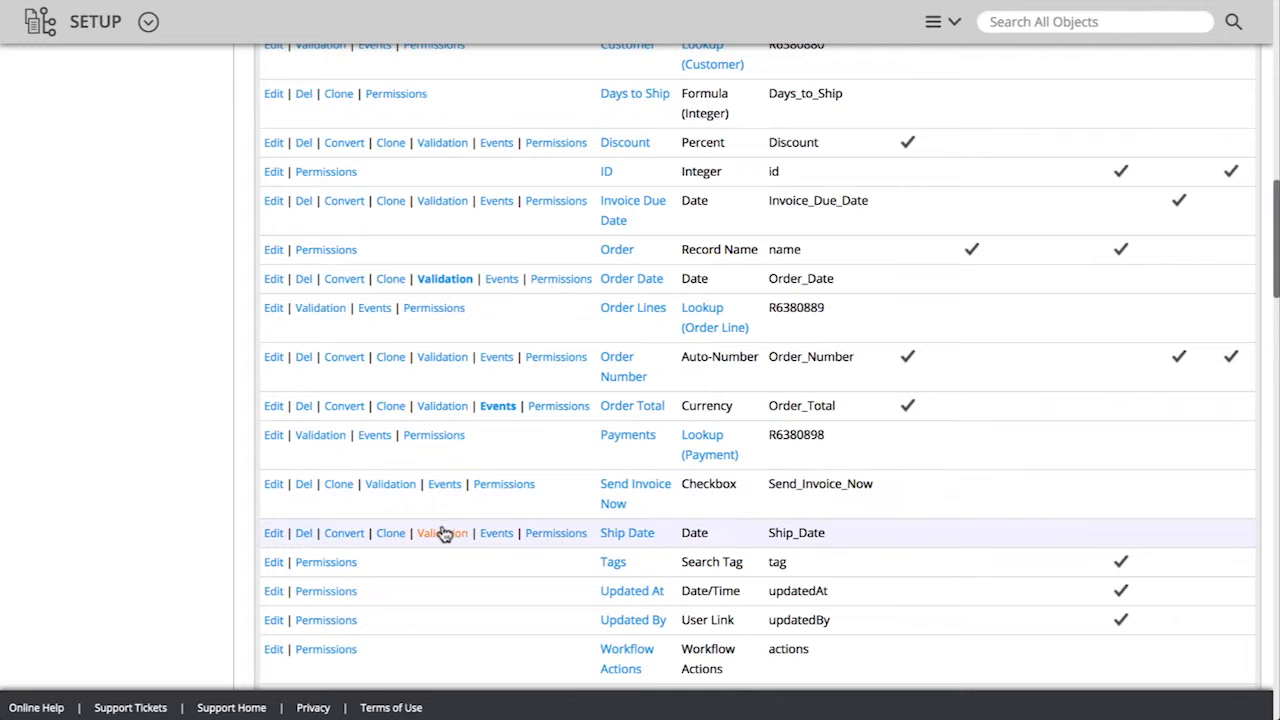
click(444, 536)
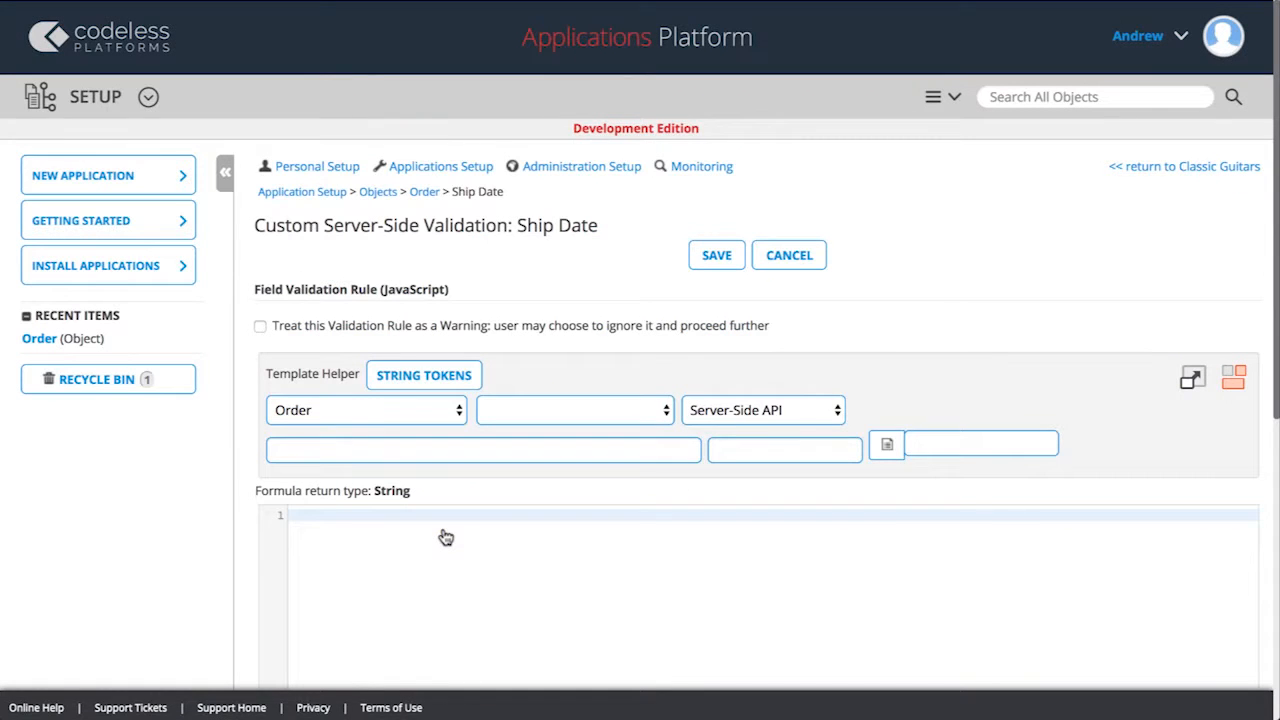
text(if ("{!order_date}" != '' && "{!ship_date}" != '') { var odate = new Date("{!order_date}"); var sdate = new Date("{!ship_date}"); if (sdate<odate) return "Ship Date cannot be earlier than Order Date"; })
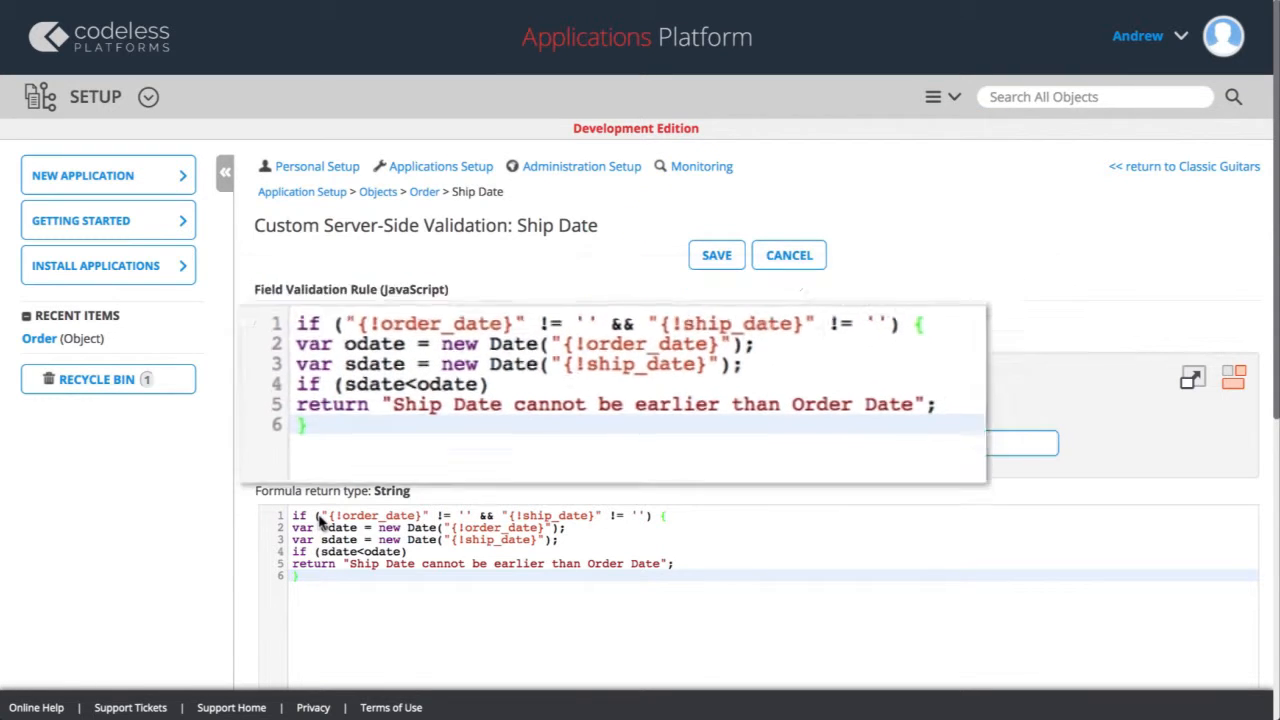
scroll(320, 521, down, 1)
scroll(320, 521, down, 5)
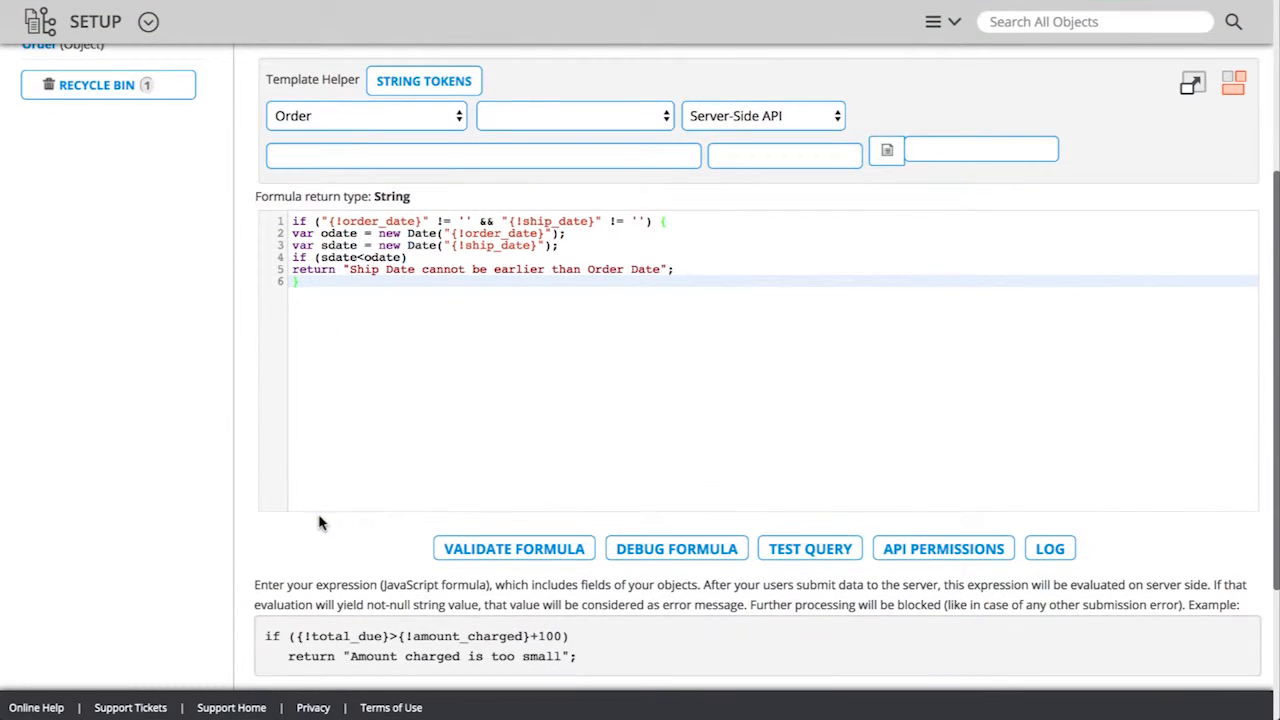
click(484, 552)
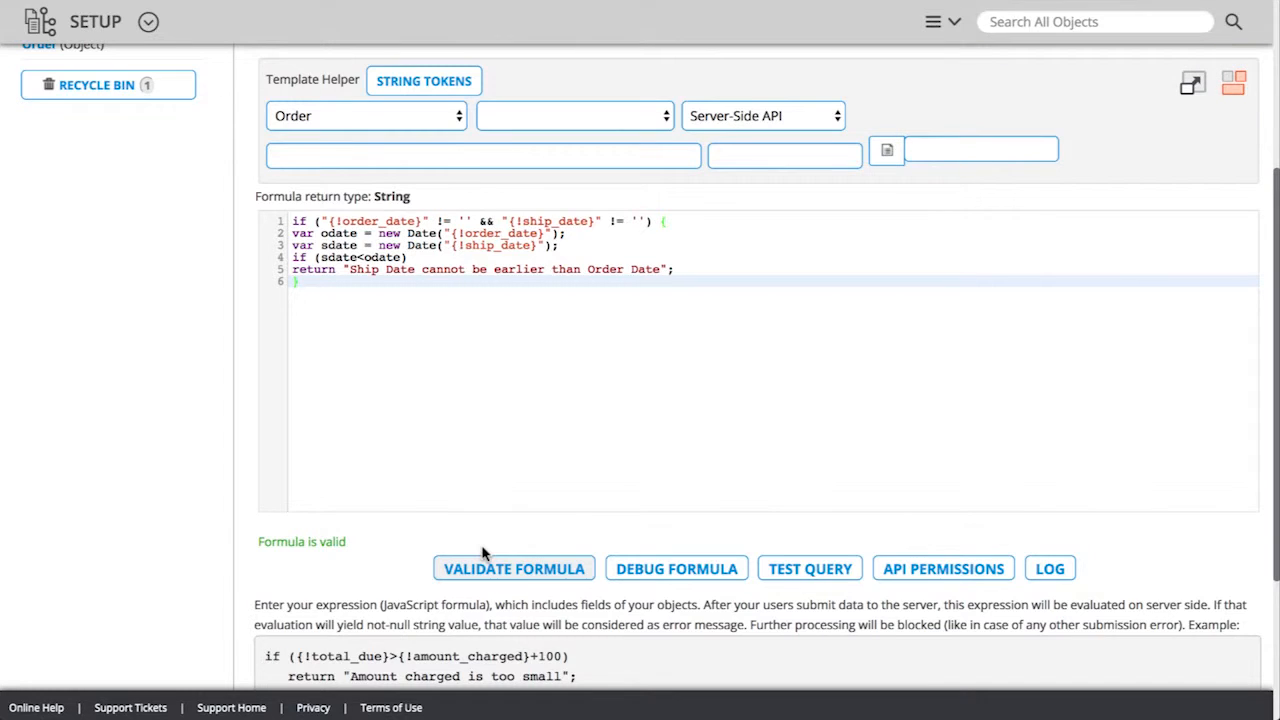
scroll(481, 553, down, 3)
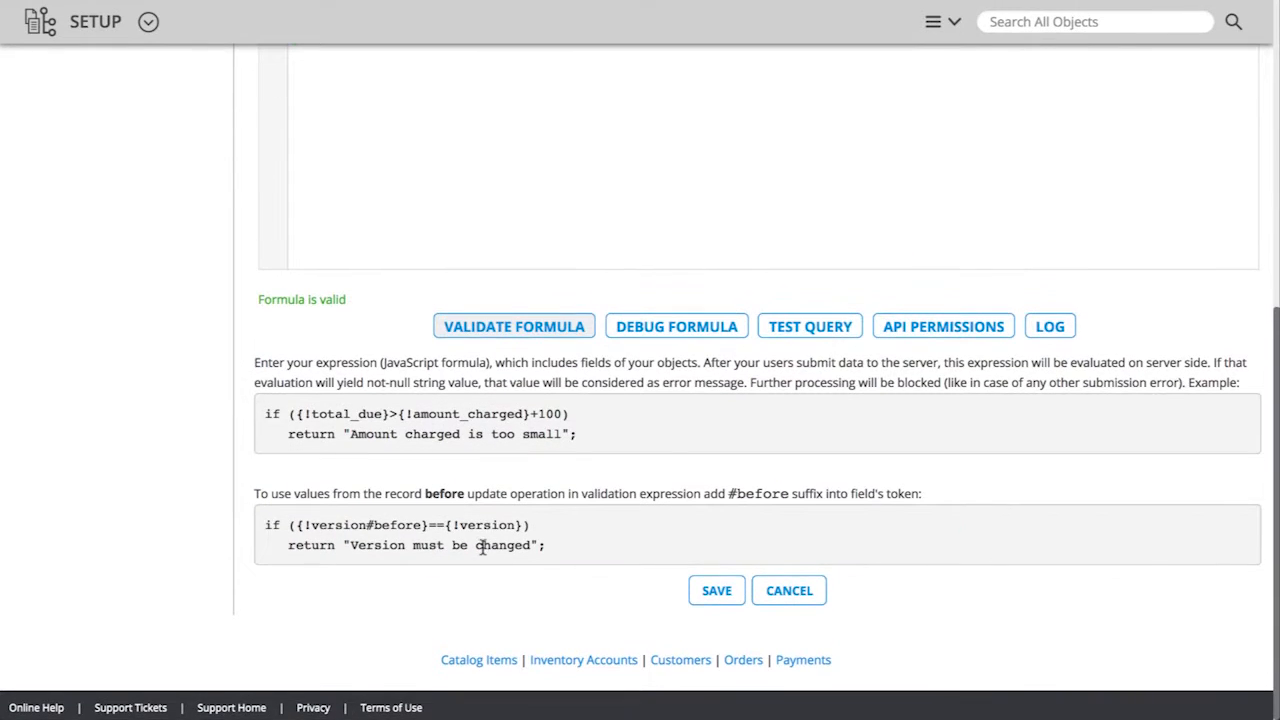
click(711, 594)
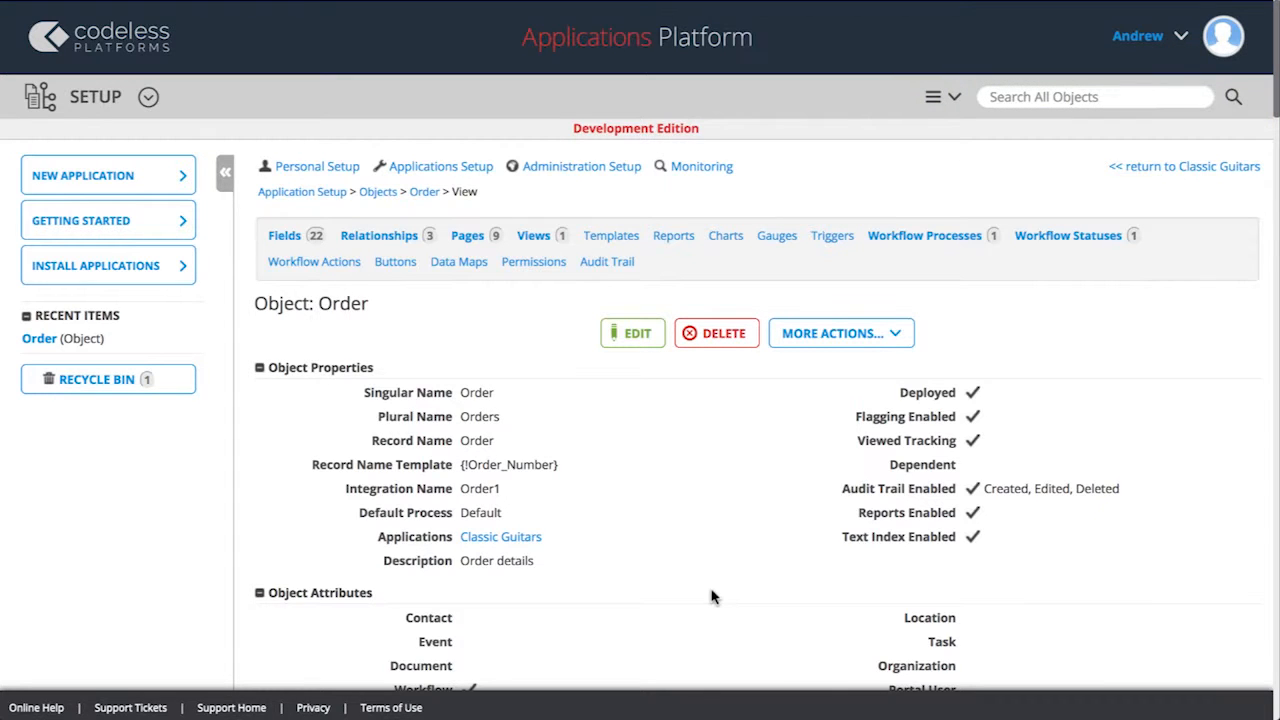
- In Classic Guitars, create a $3,500.00 order with Ship Date 04/08/2018, trying to save it with Order Date 04/09/2018 and saving it with Order Date 04/01/2018
click(1181, 172)
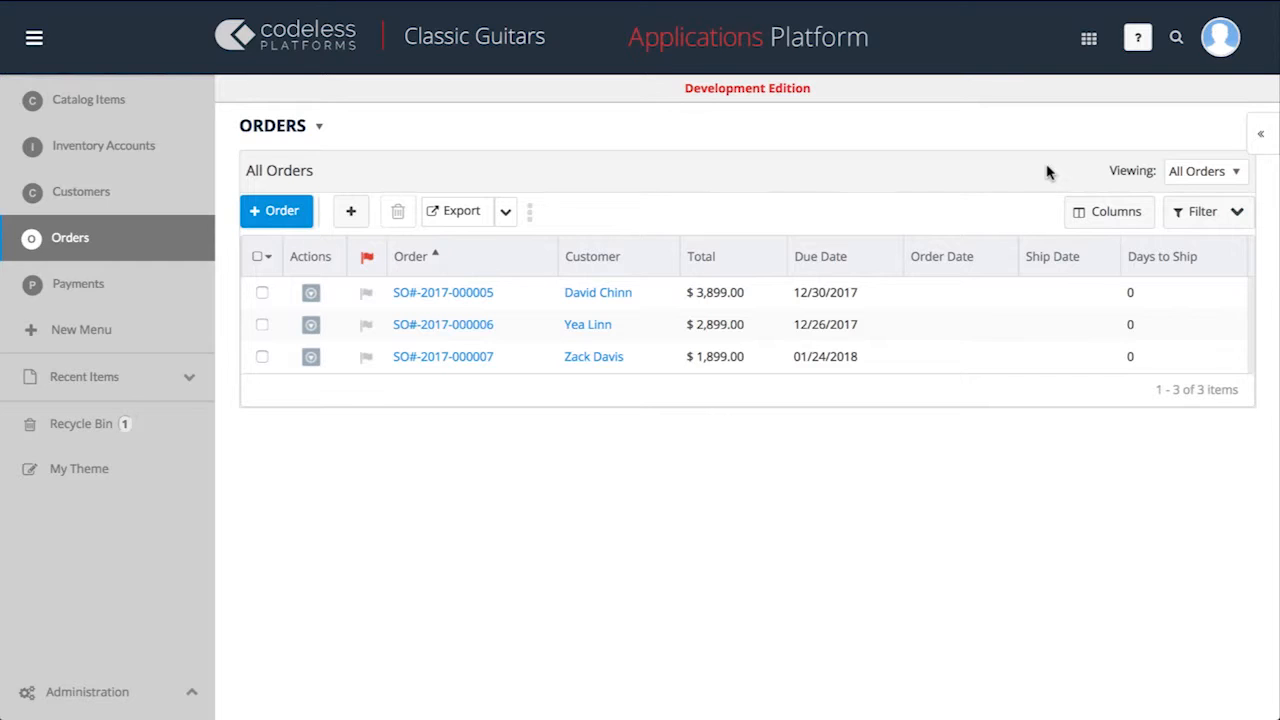
click(293, 214)
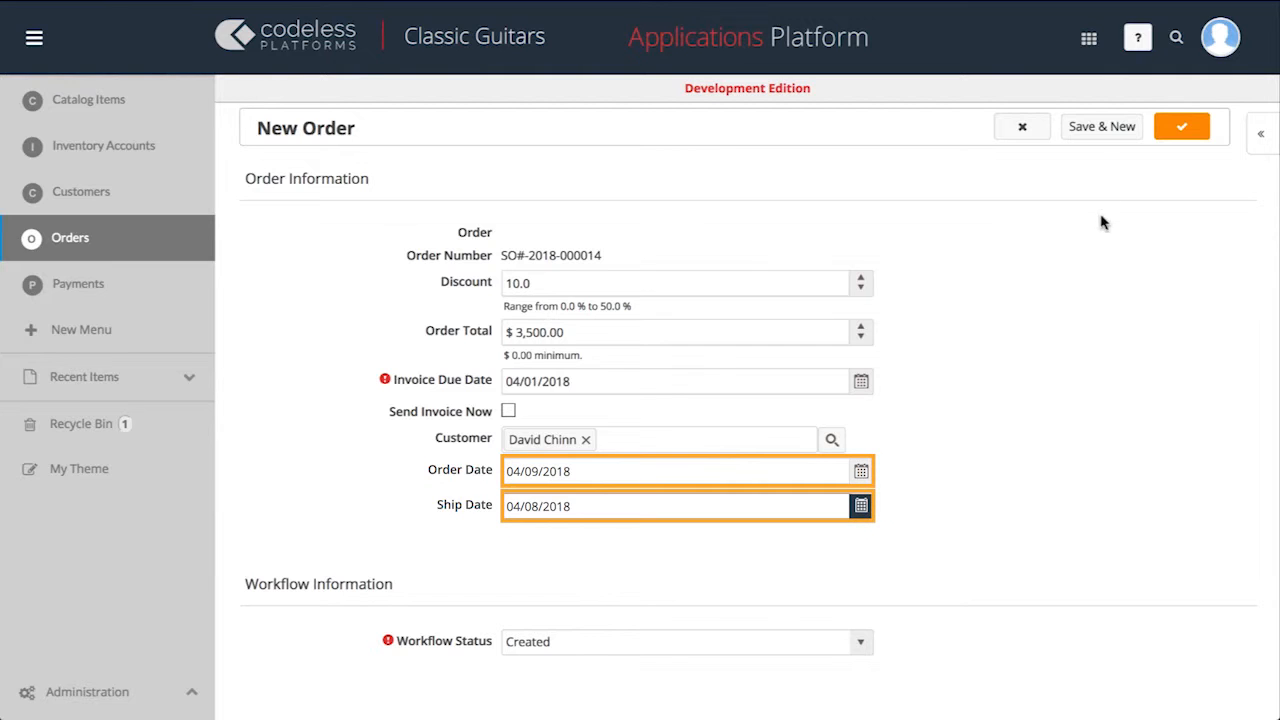
click(1181, 127)
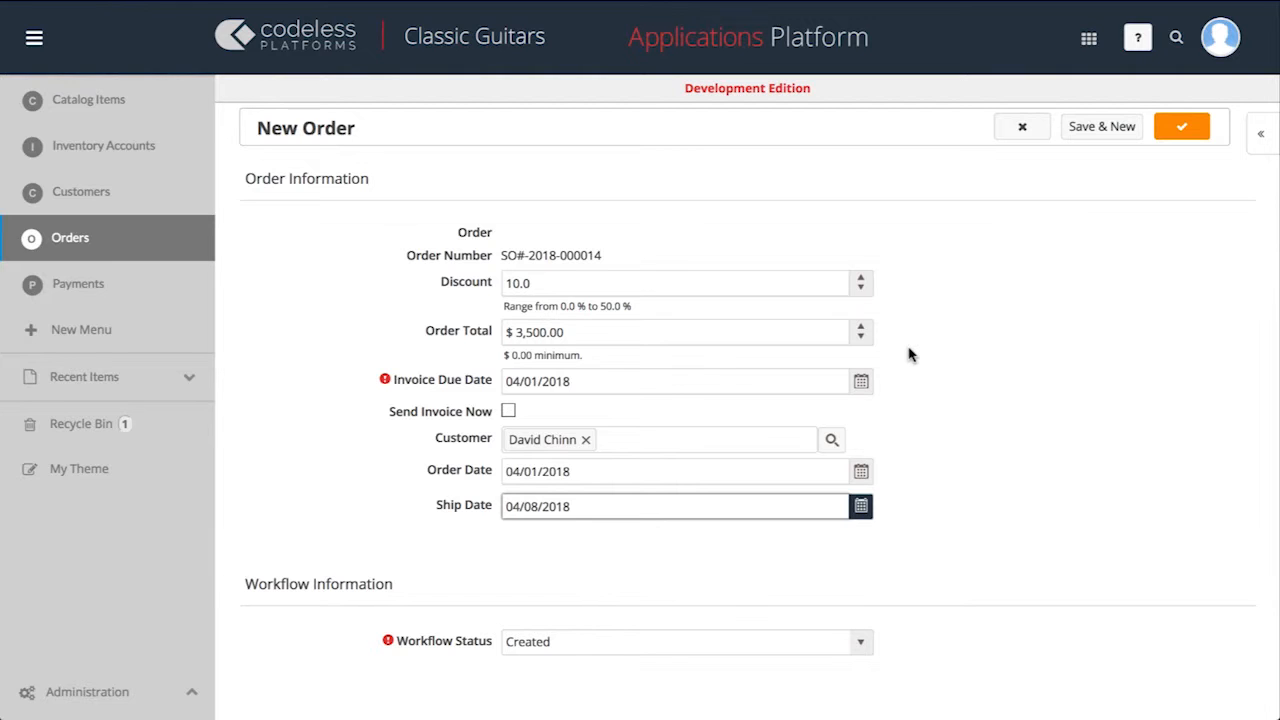
click(1181, 127)
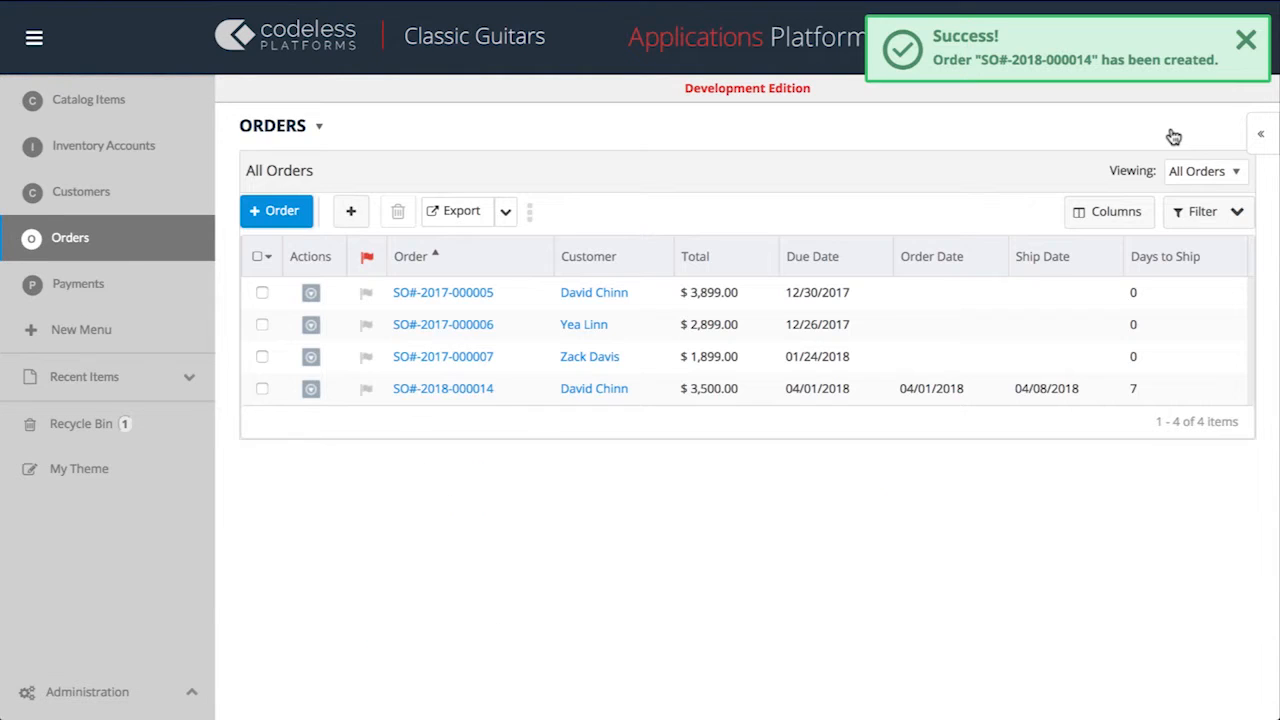